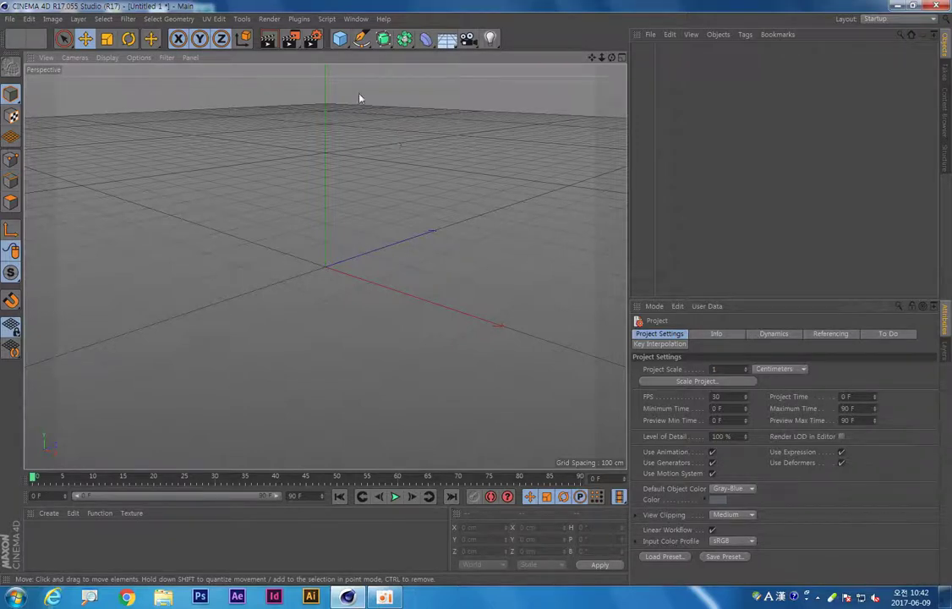
Step: Add a Cylinder primitive and switch the viewport to Gouraud Shading (Lines)
mouse_move(339, 38)
mouse_down()
mouse_move(579, 77)
mouse_move(579, 55)
mouse_up()
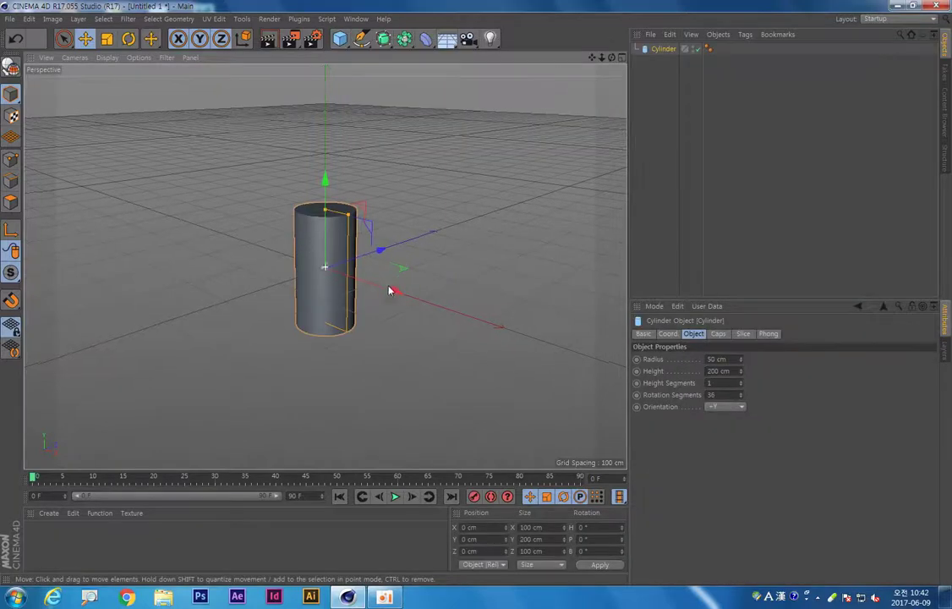
scroll(391, 285, up, 5)
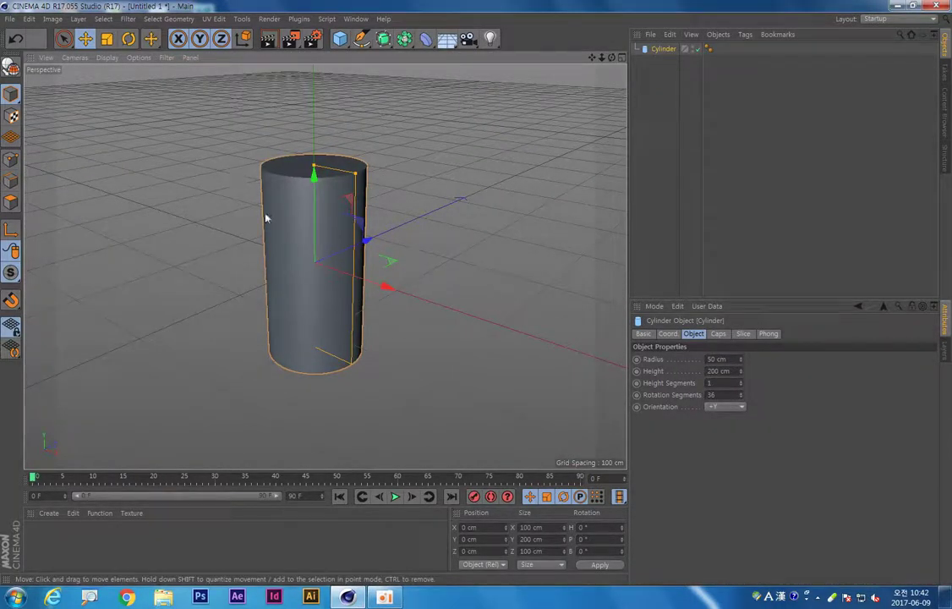
click(108, 58)
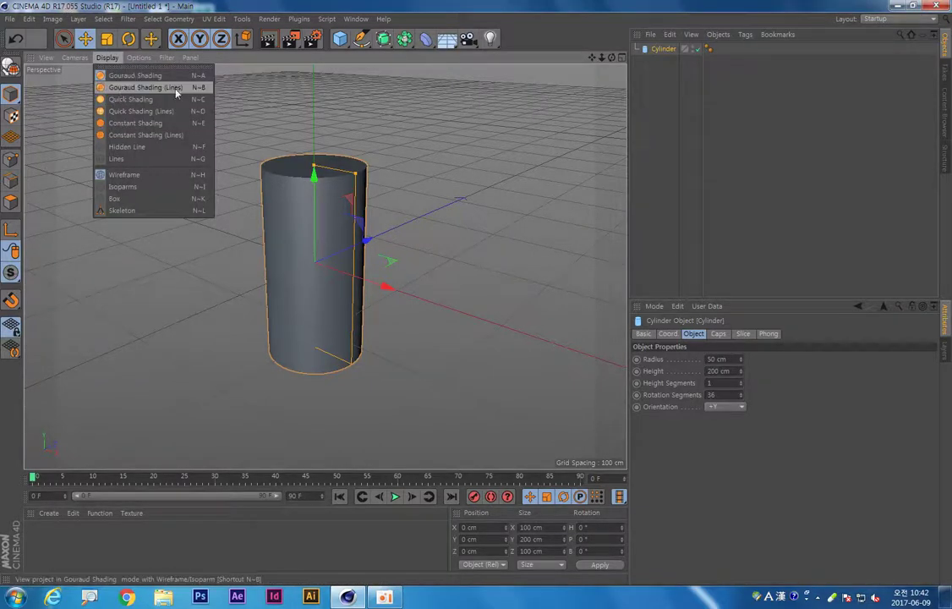
click(117, 87)
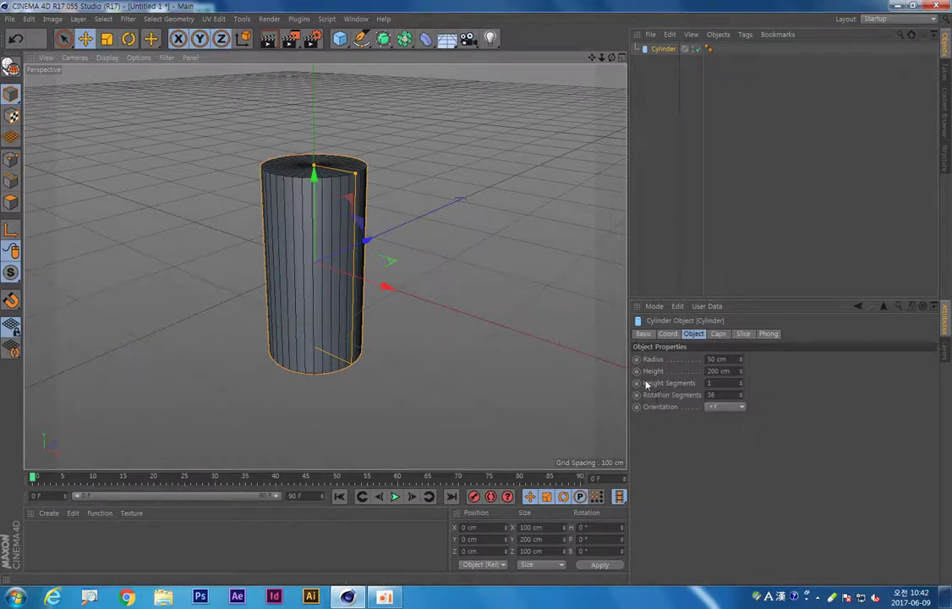
Step: Set the cylinder's Height Segments to 10
click(741, 382)
click(741, 382)
click(741, 382)
click(740, 382)
double_click(712, 383)
text(10)
key(Return)
Step: Stretch the cylinder taller and raise its Height Segments to 20
scroll(372, 271, down, 3)
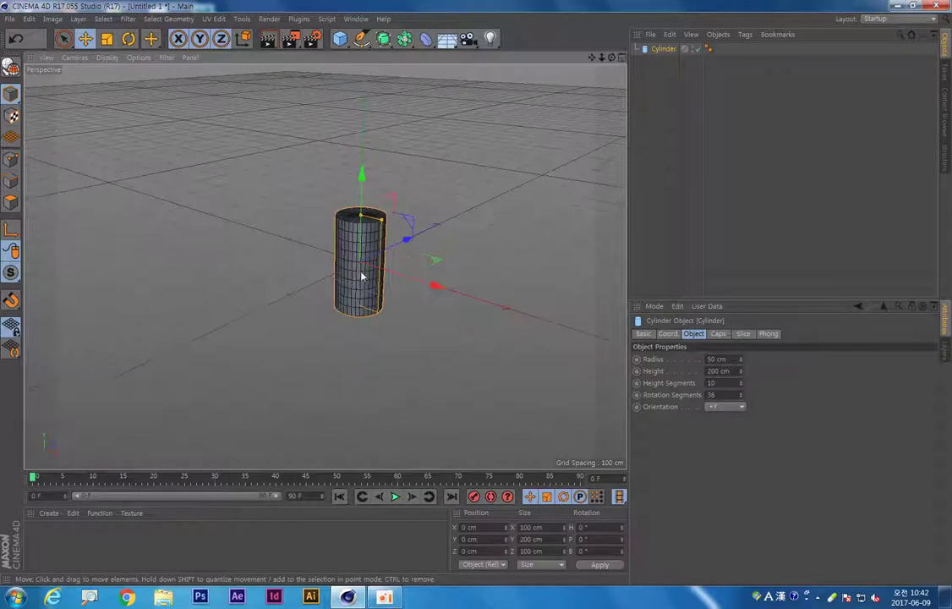
alt+drag(361, 276, 351, 249)
drag(330, 286, 338, 213)
alt+drag(436, 340, 455, 276)
click(719, 382)
text(20)
key(Return)
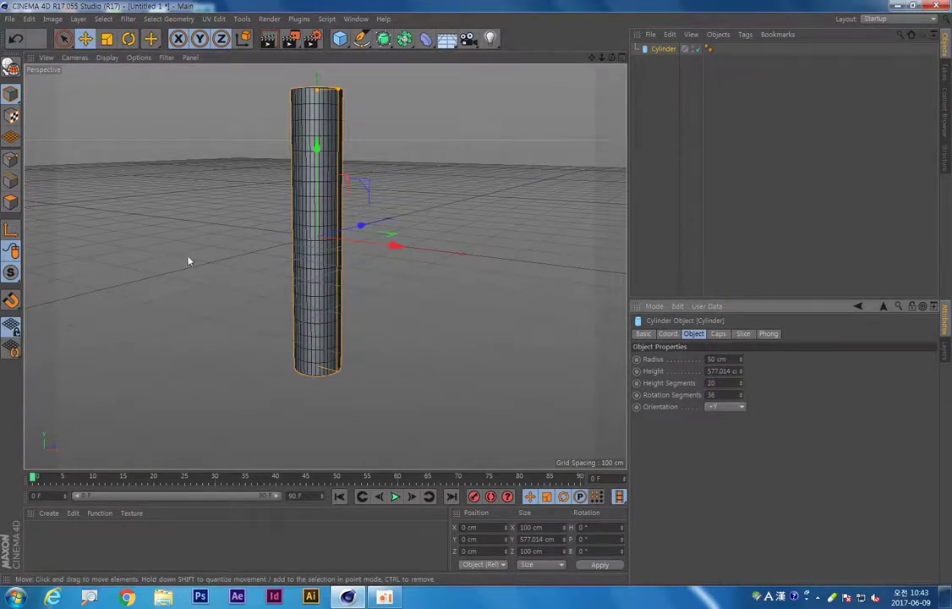
Step: Raise the cylinder to Y 347.548 cm and orbit to a frontal view
mouse_move(188, 260)
alt+mouse_down()
mouse_move(442, 356)
mouse_move(223, 166)
alt+mouse_up()
drag(264, 200, 251, 75)
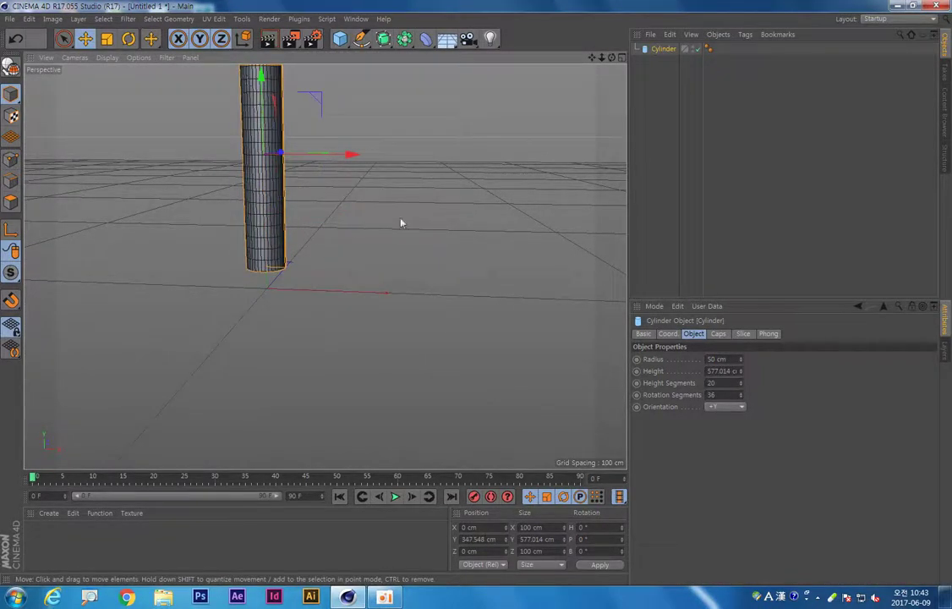
alt+drag(345, 199, 471, 312)
mouse_move(259, 330)
alt+right_down()
mouse_move(365, 362)
mouse_move(315, 370)
alt+right_up()
mouse_move(315, 369)
alt+mouse_down()
mouse_move(363, 357)
mouse_move(385, 381)
mouse_move(405, 374)
mouse_move(398, 361)
mouse_move(382, 372)
mouse_move(357, 342)
mouse_move(377, 358)
mouse_move(238, 376)
mouse_move(366, 386)
mouse_move(314, 374)
mouse_move(361, 372)
mouse_move(348, 365)
mouse_move(402, 372)
mouse_move(389, 372)
alt+mouse_up()
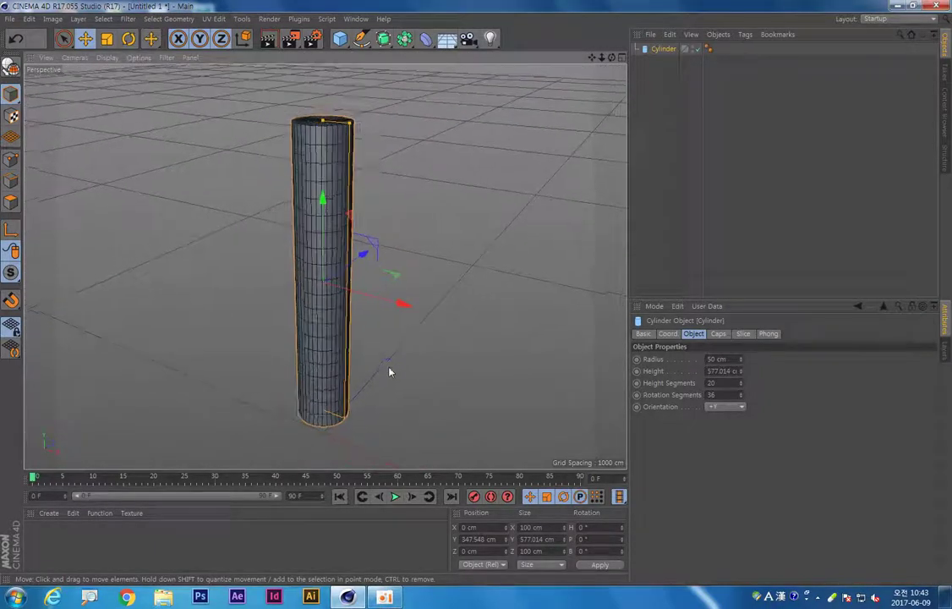
Step: Make the cylinder editable and frame it in the four-view layout
click(11, 67)
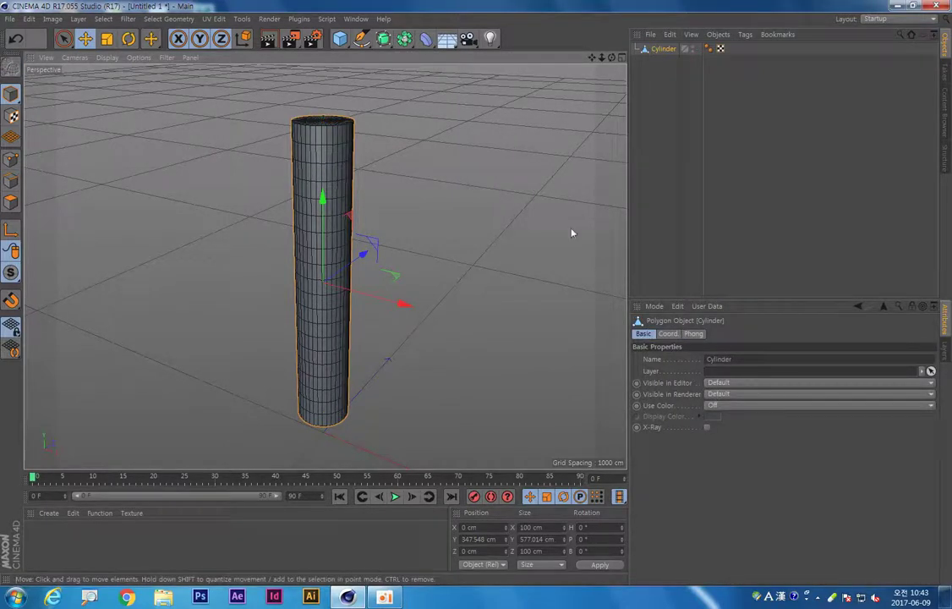
mouse_move(489, 364)
alt+mouse_down()
mouse_move(492, 348)
mouse_move(448, 348)
alt+mouse_up()
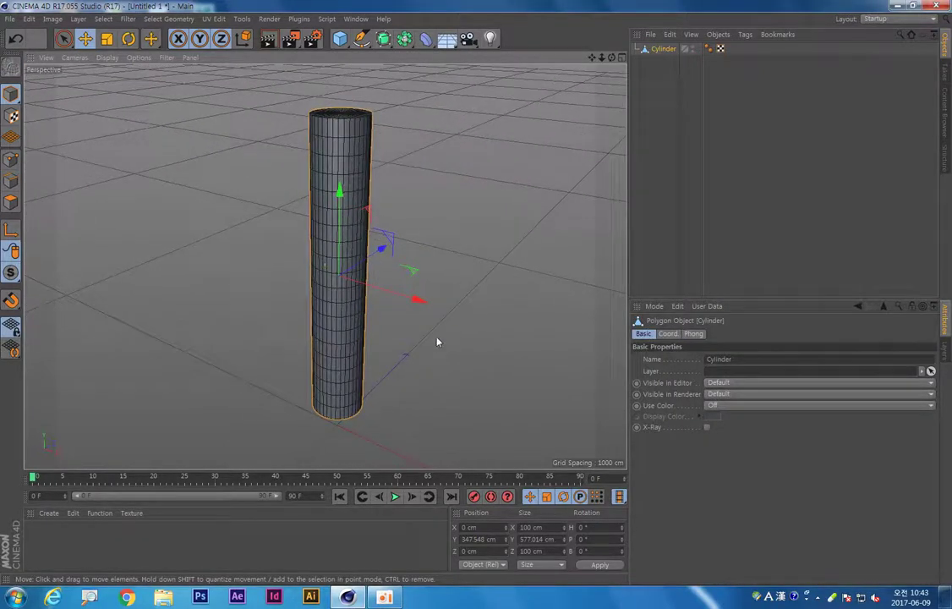
middle_click(435, 340)
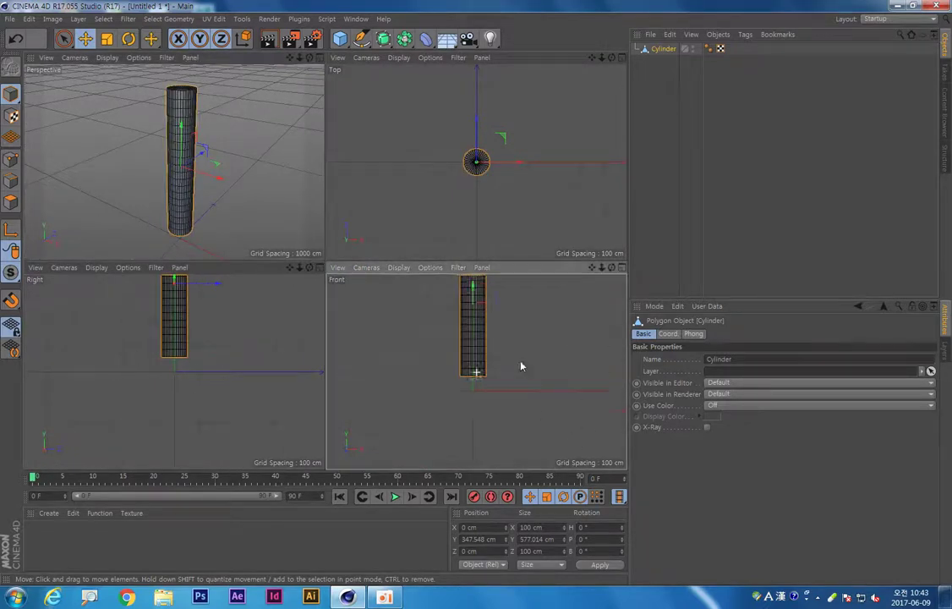
key(h)
Step: Maximize the Front view and zoom in so the cylinder fills it
middle_click(506, 411)
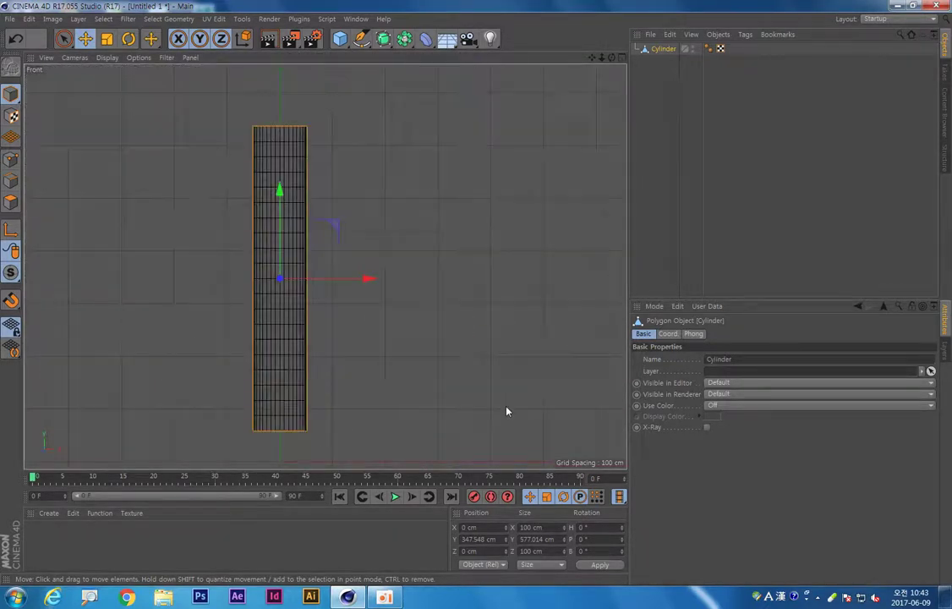
mouse_move(304, 319)
alt+middle_down()
mouse_move(397, 313)
mouse_move(375, 303)
alt+middle_up()
alt+right_drag(376, 303, 391, 310)
alt+middle_drag(416, 324, 414, 359)
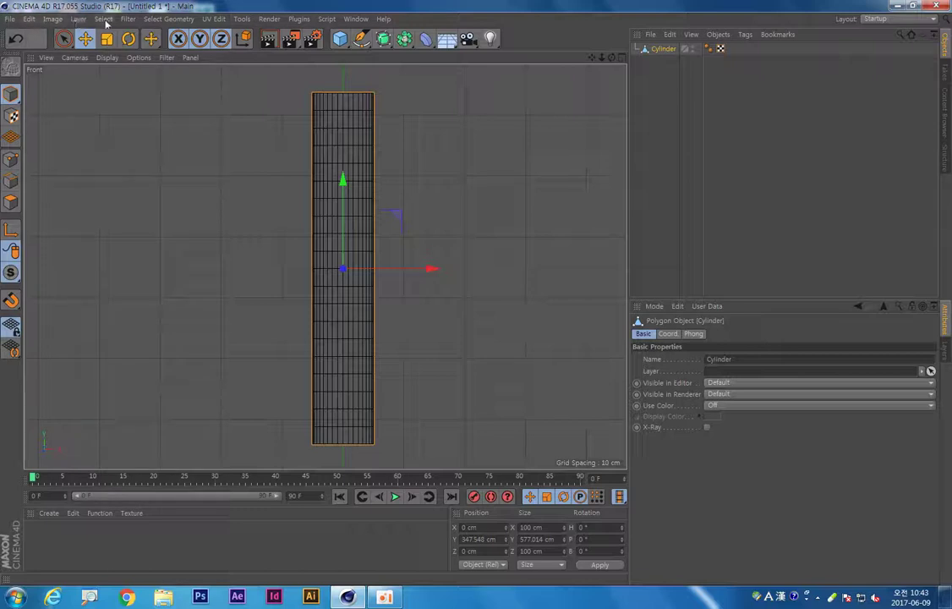
click(876, 18)
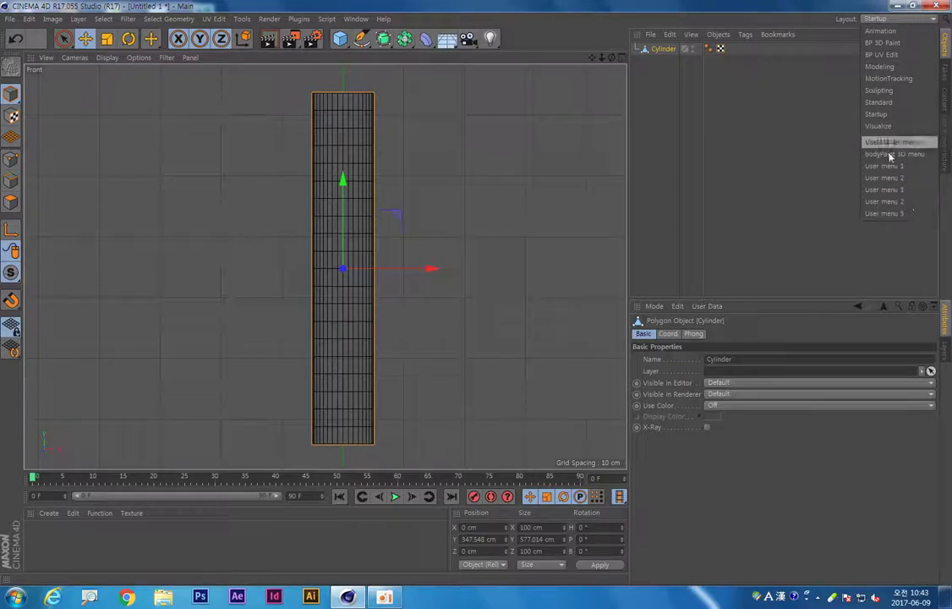
Step: Switch to the Standard layout, pick Character > Joint Tool, and move the timeline to about frame 60
click(892, 102)
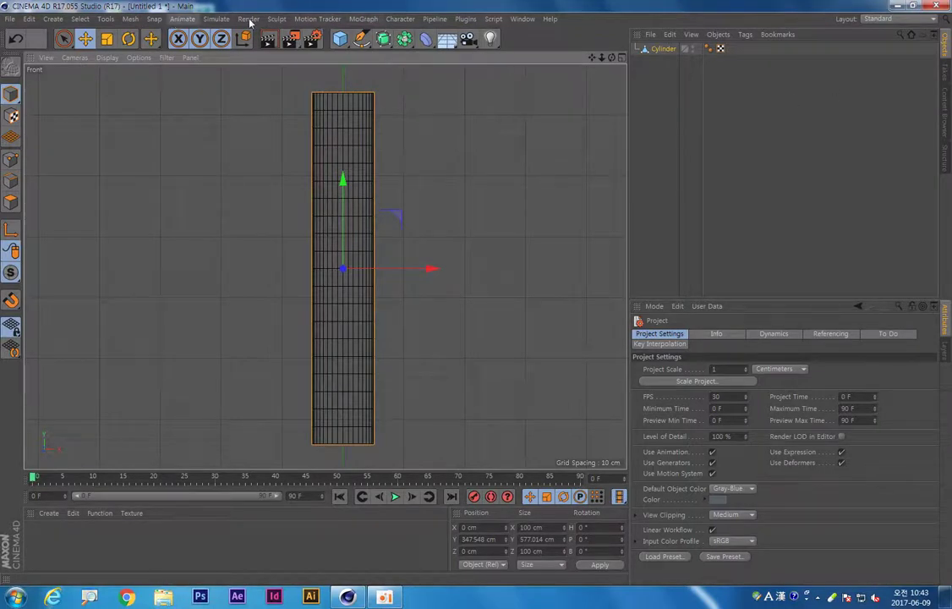
click(403, 20)
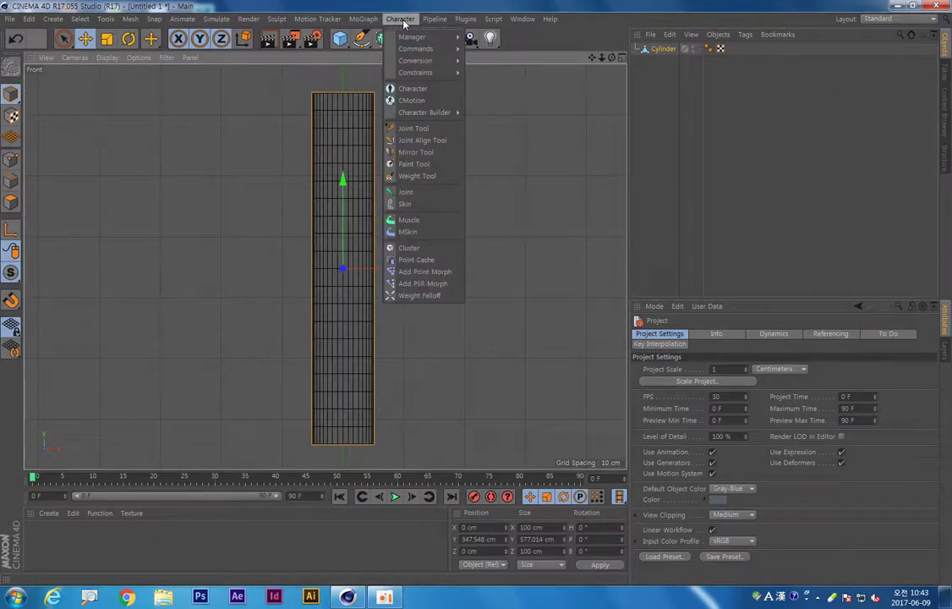
click(427, 128)
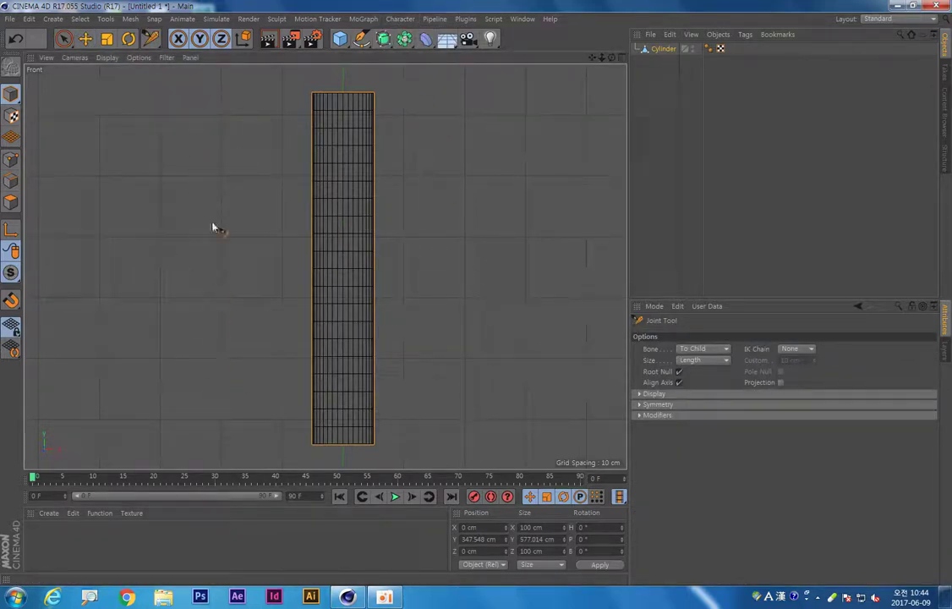
click(398, 477)
drag(397, 477, 30, 477)
ctrl+click(472, 221)
ctrl+click(490, 315)
ctrl+click(553, 170)
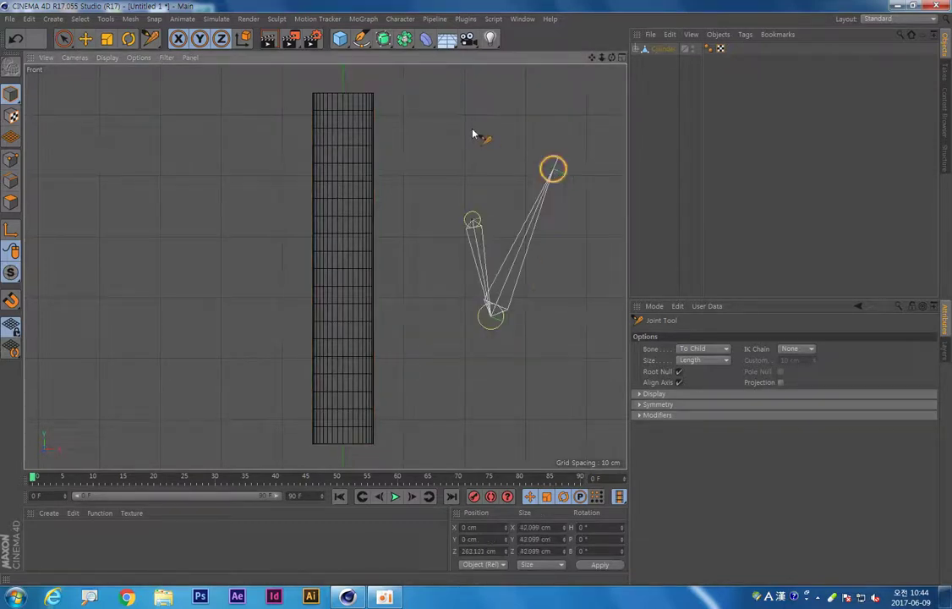
ctrl+click(472, 130)
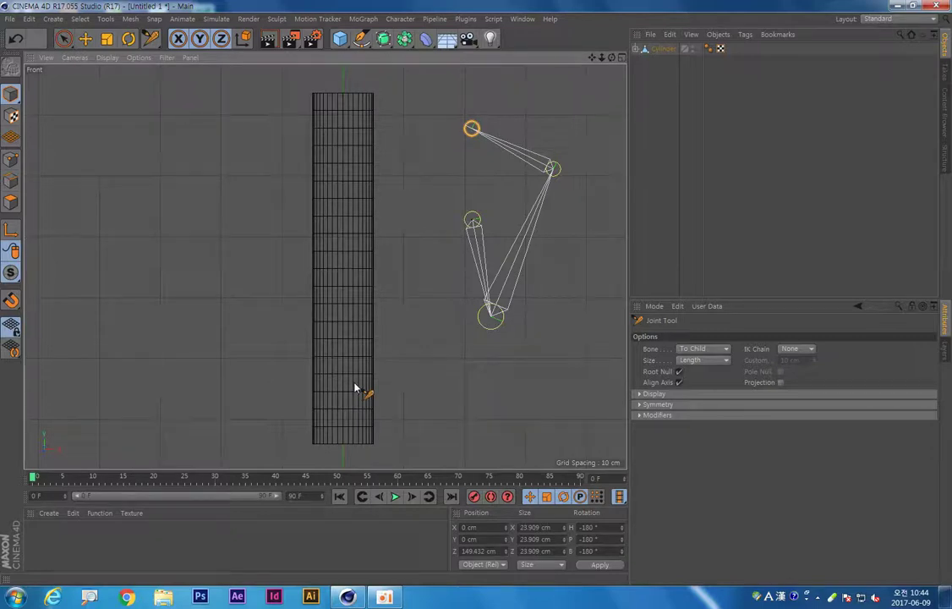
key(ctrl+z)
key(ctrl+z)
key(ctrl+z)
key(ctrl+z)
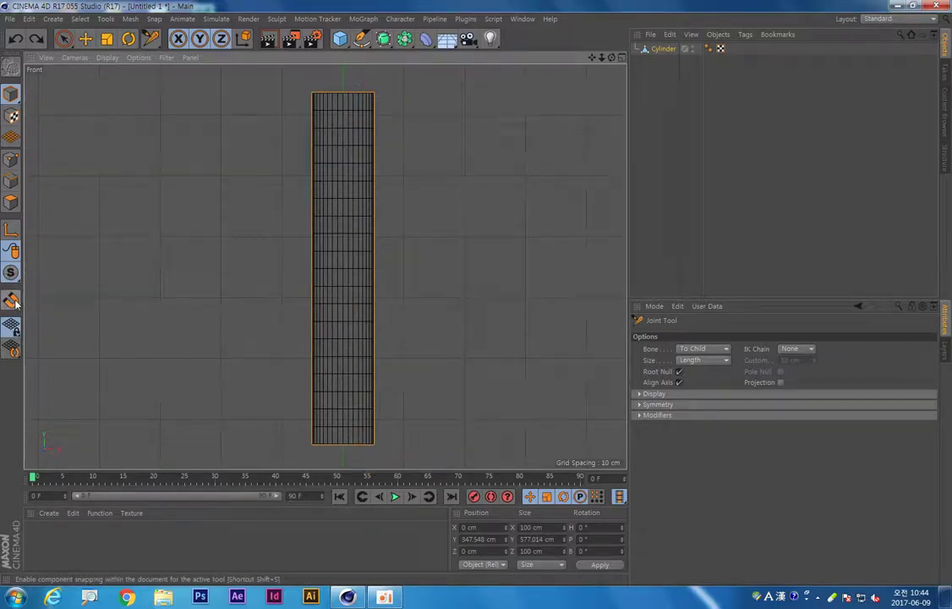
drag(14, 302, 69, 307)
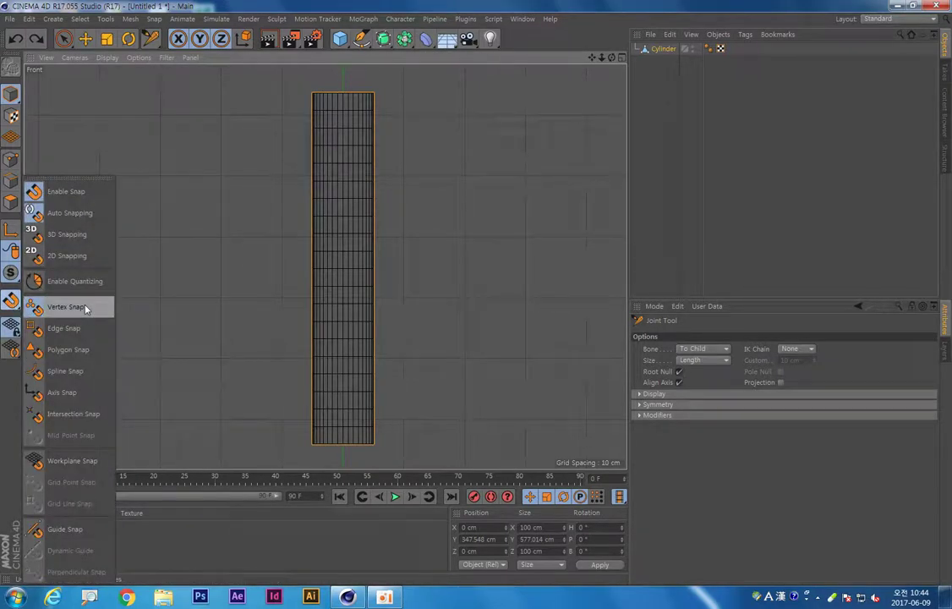
Step: Enable Vertex and Edge snapping, then draw and undo a trial bottom-to-top joint chain
click(81, 314)
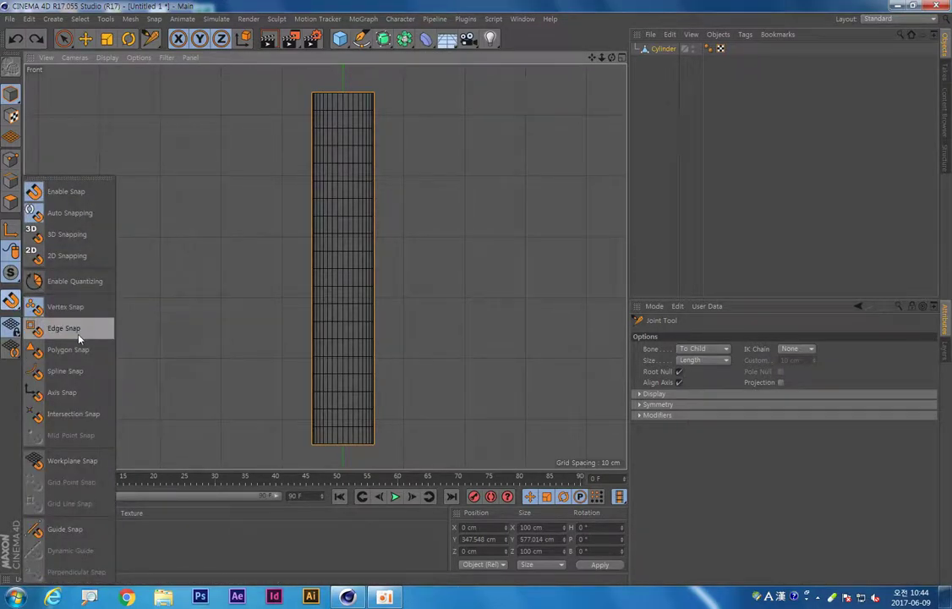
click(12, 301)
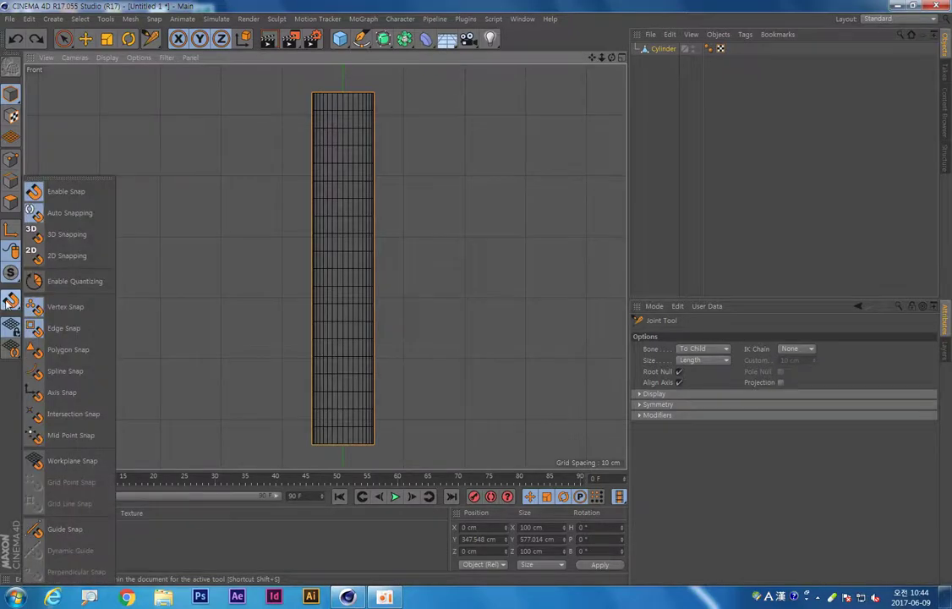
ctrl+click(342, 443)
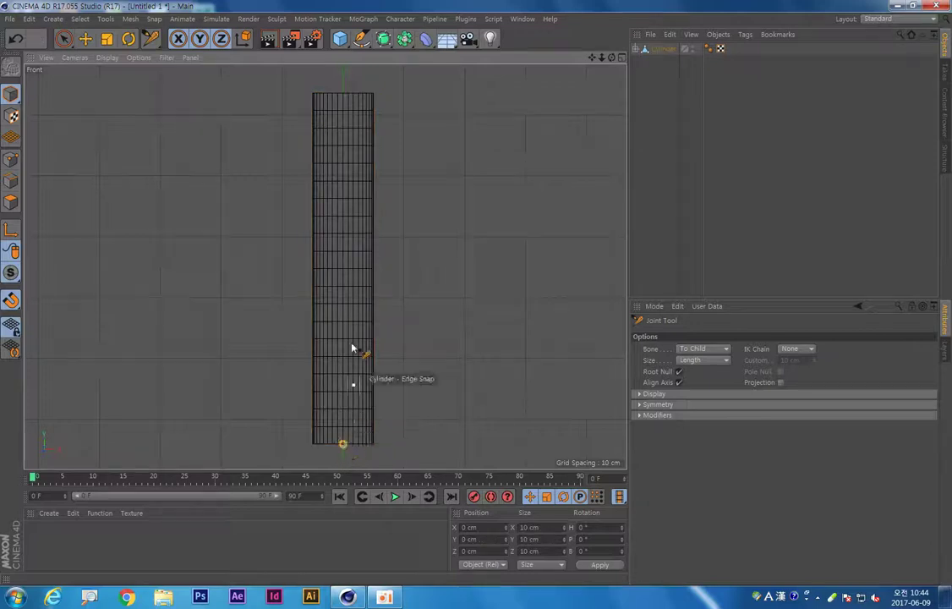
ctrl+click(342, 269)
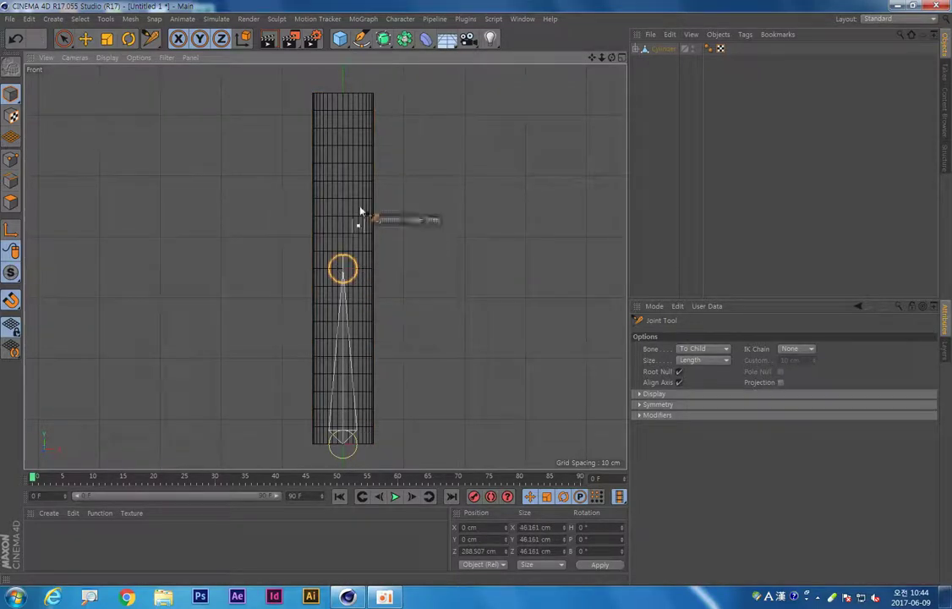
ctrl+click(342, 93)
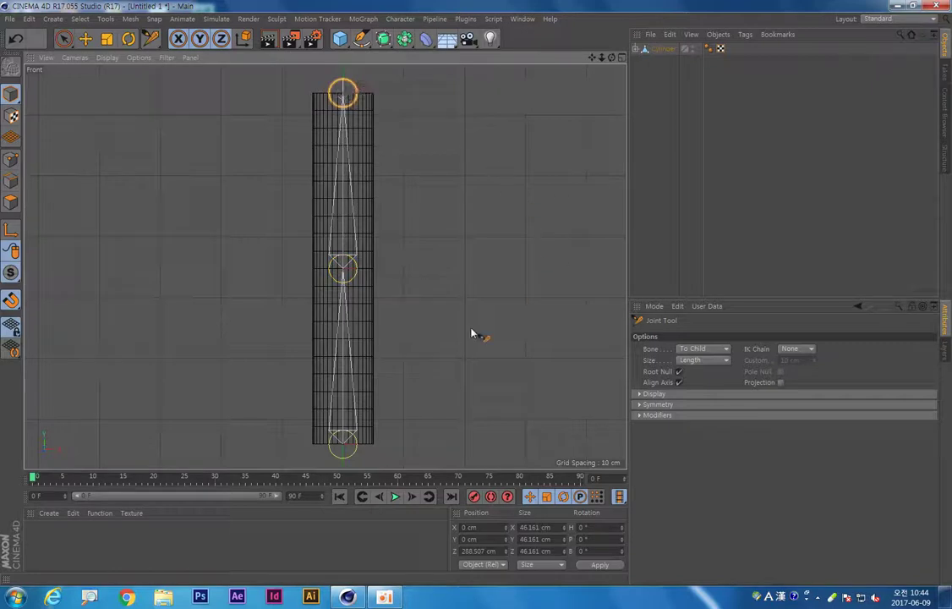
key(ctrl+z)
key(ctrl+z)
key(ctrl+z)
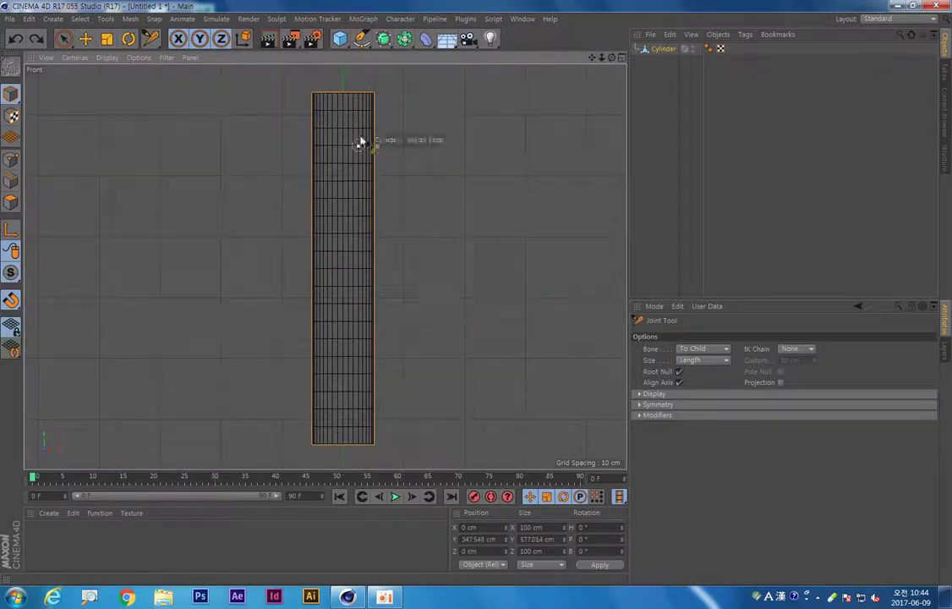
Step: Draw three joints at the cylinder's top, middle and bottom
click(342, 93)
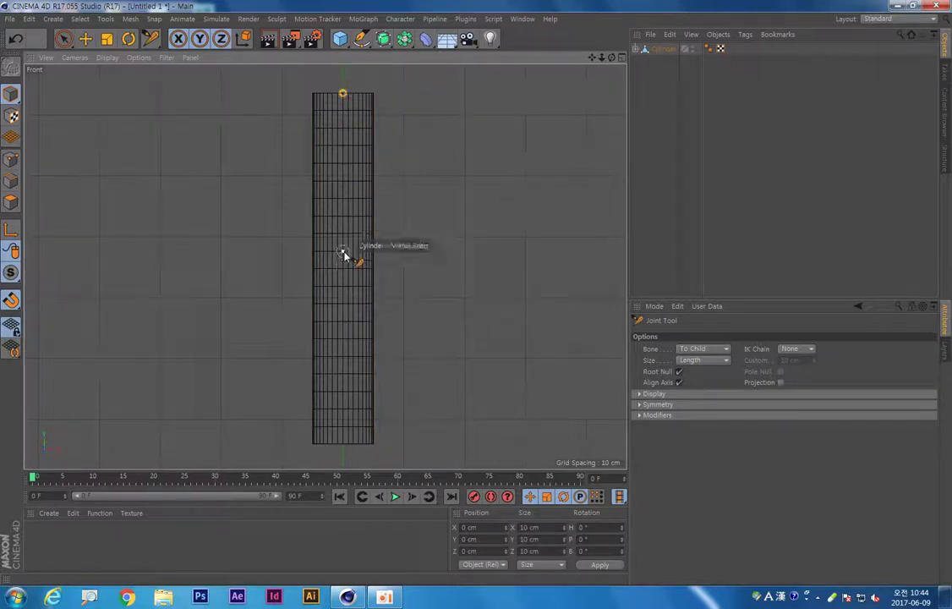
ctrl+click(343, 257)
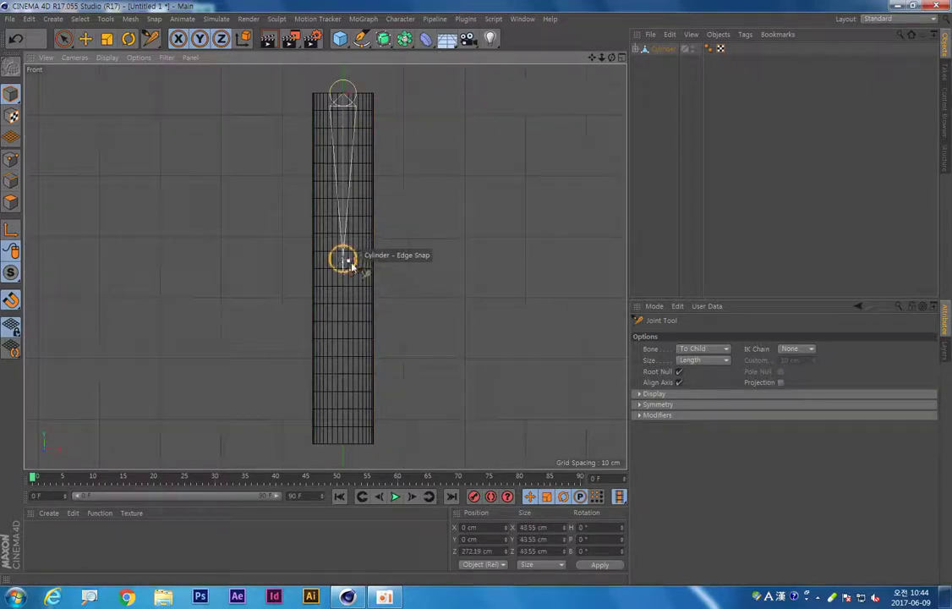
ctrl+click(342, 444)
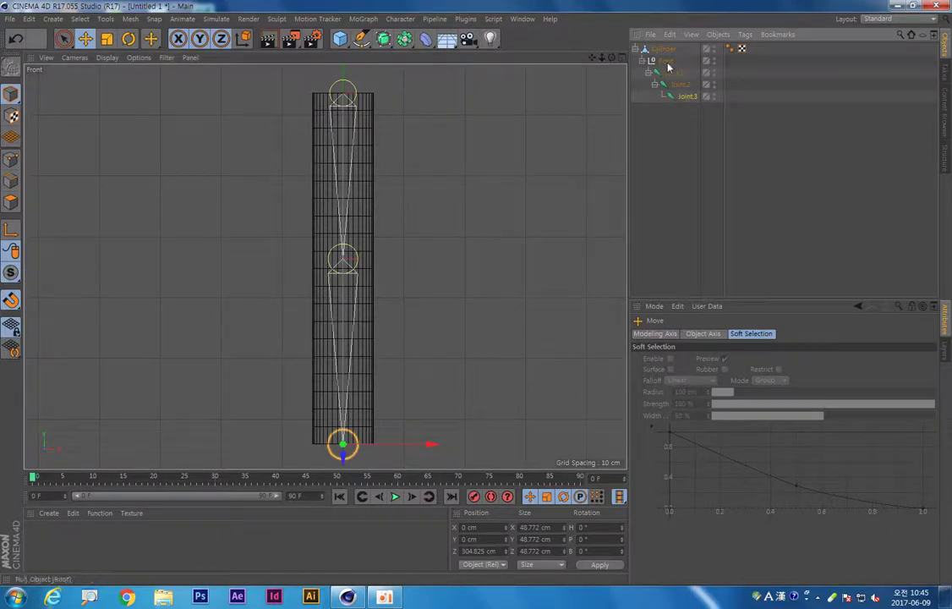
Step: Step through the Root null and the three joints in the Object Manager
click(666, 61)
click(674, 73)
click(680, 85)
click(678, 94)
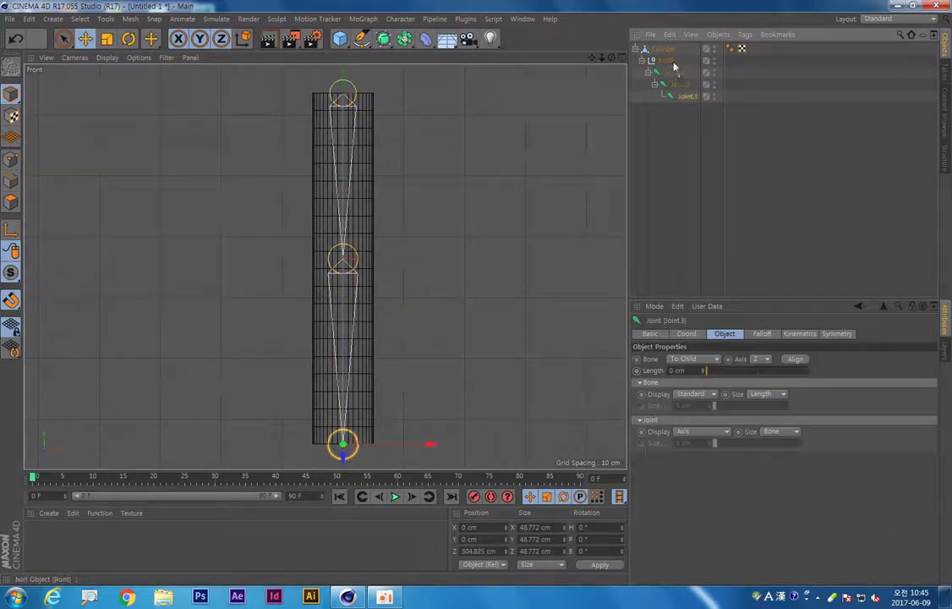
click(681, 84)
click(686, 95)
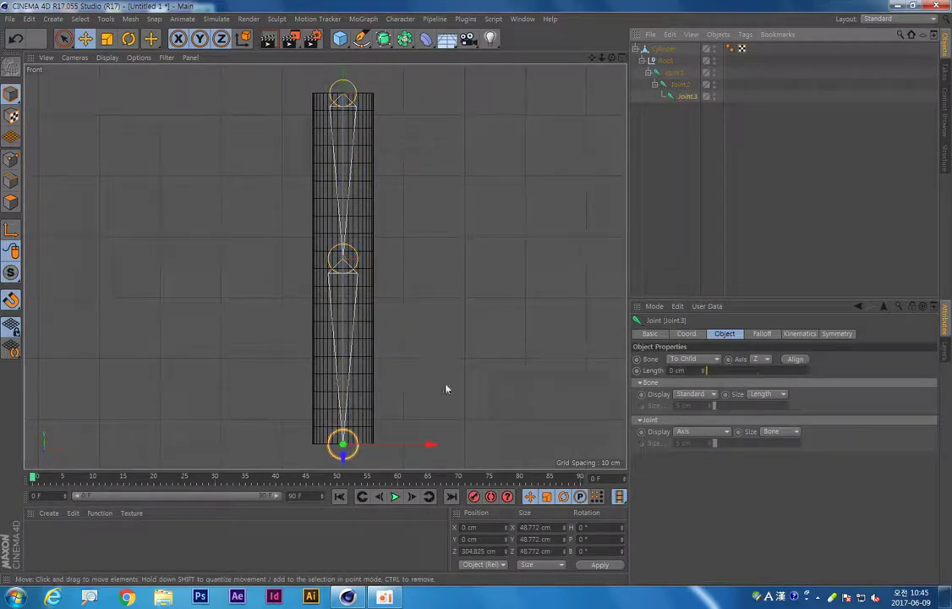
click(507, 387)
mouse_move(500, 360)
alt+middle_down()
mouse_move(500, 295)
mouse_move(499, 334)
alt+middle_up()
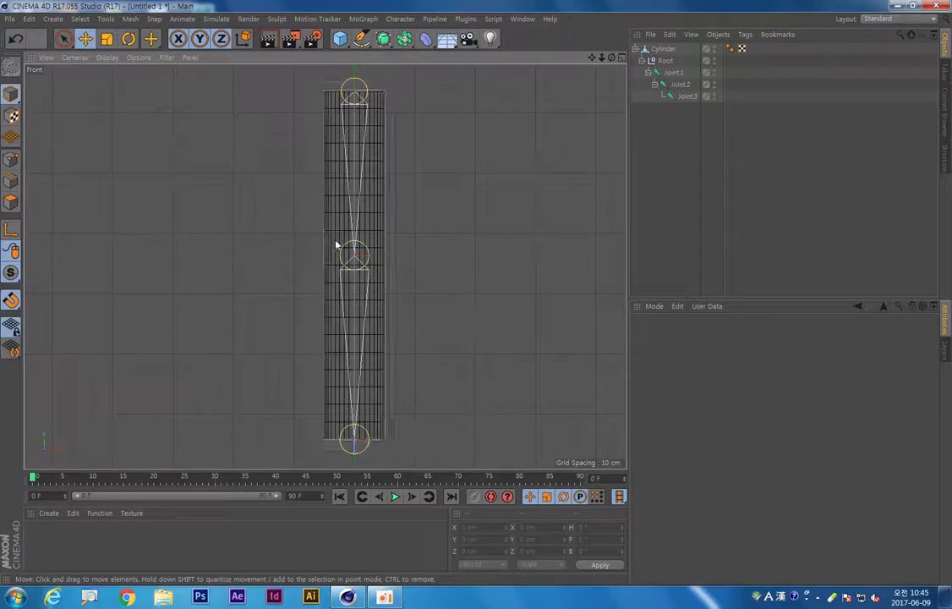
Step: Move Joint.2 to X -17.101 cm, left of centre, and nudge Joint.3 right
click(687, 86)
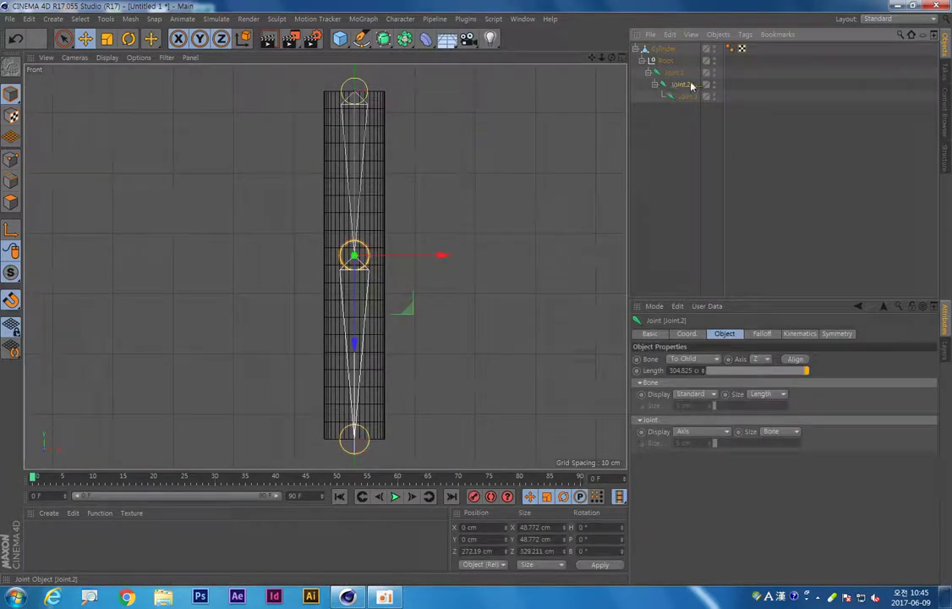
drag(441, 255, 431, 258)
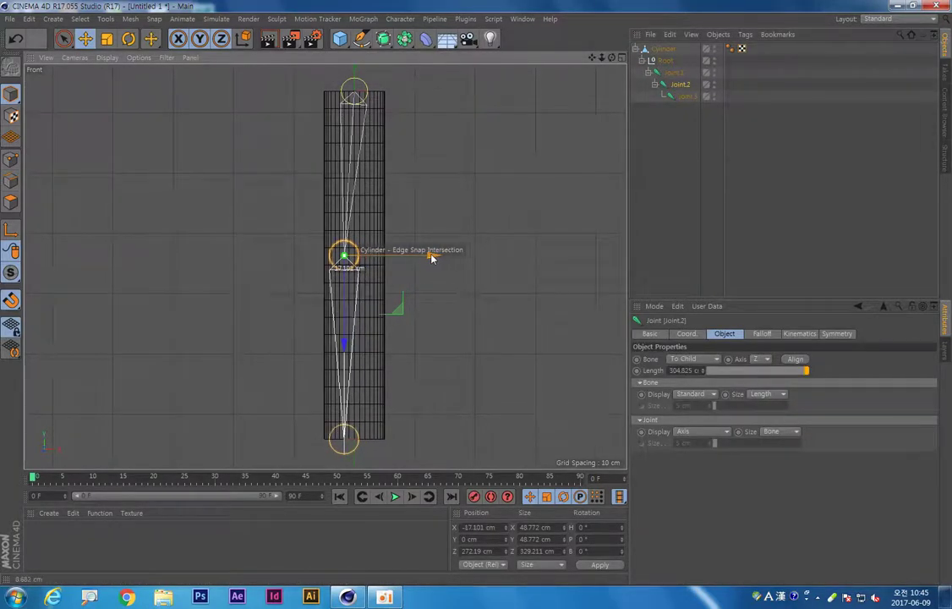
click(346, 447)
drag(426, 453, 442, 440)
click(486, 306)
scroll(495, 314, down, 2)
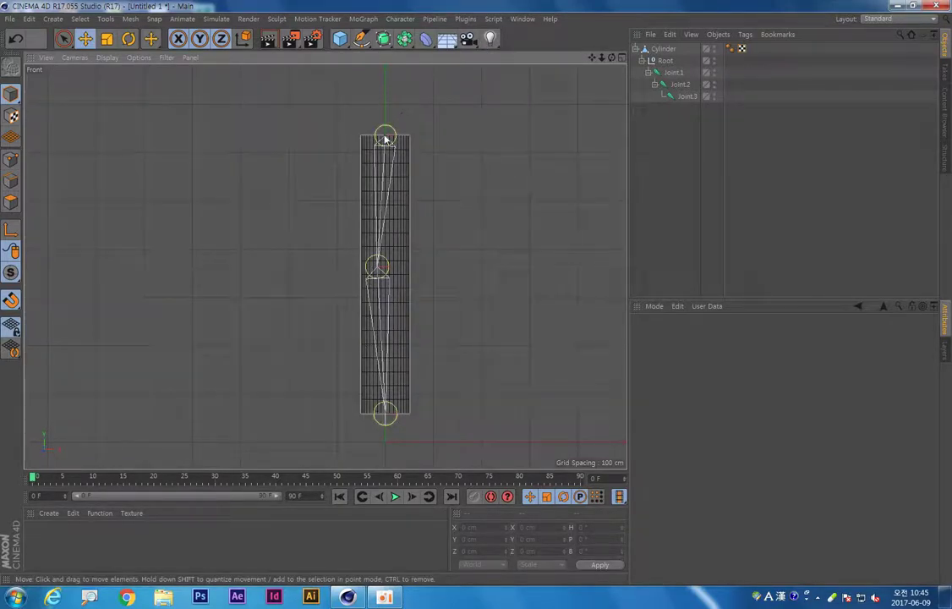
click(674, 72)
Step: Select Joint.1, Joint.2 and Joint.3 and apply Coord. > Freeze All
shift+click(681, 84)
shift+click(686, 97)
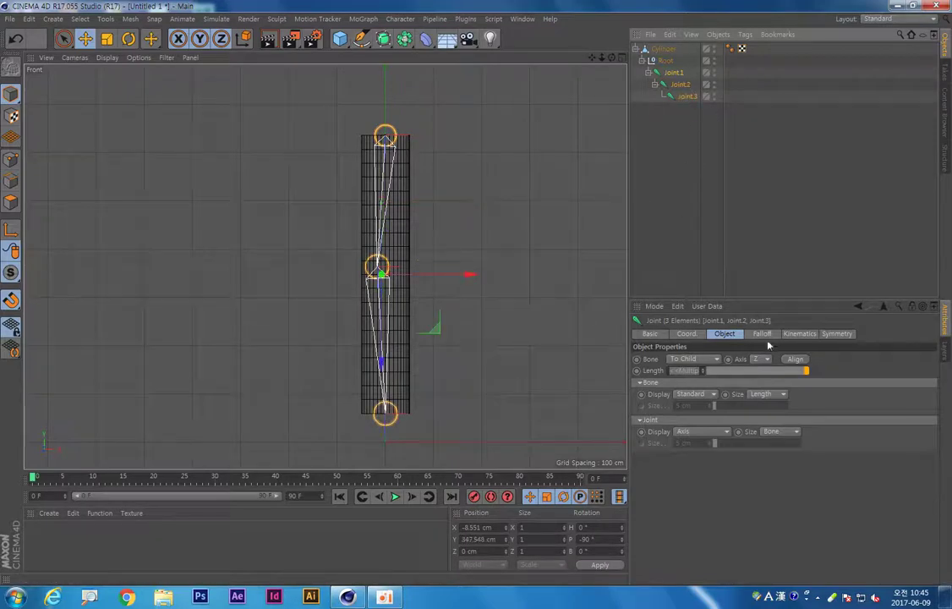
click(681, 335)
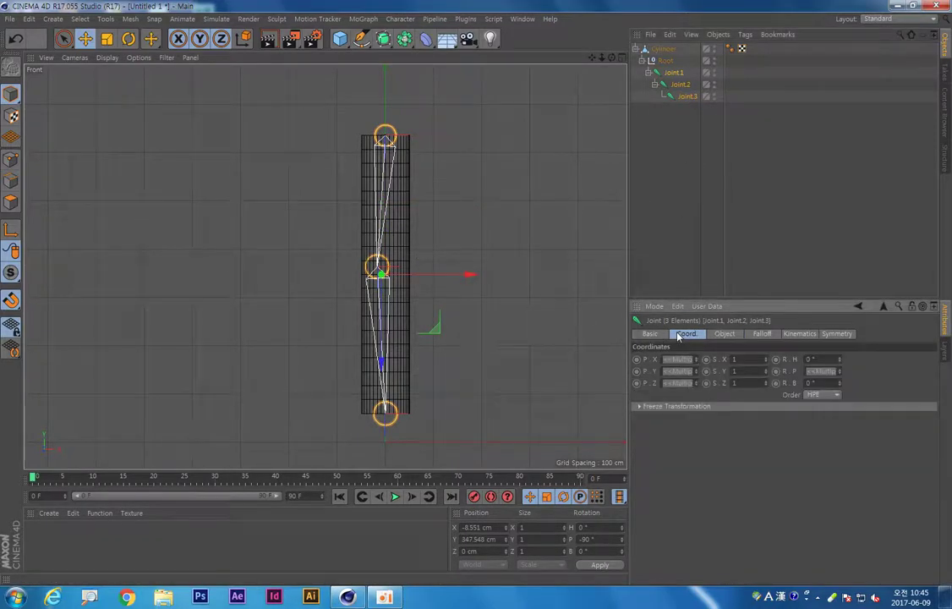
click(640, 407)
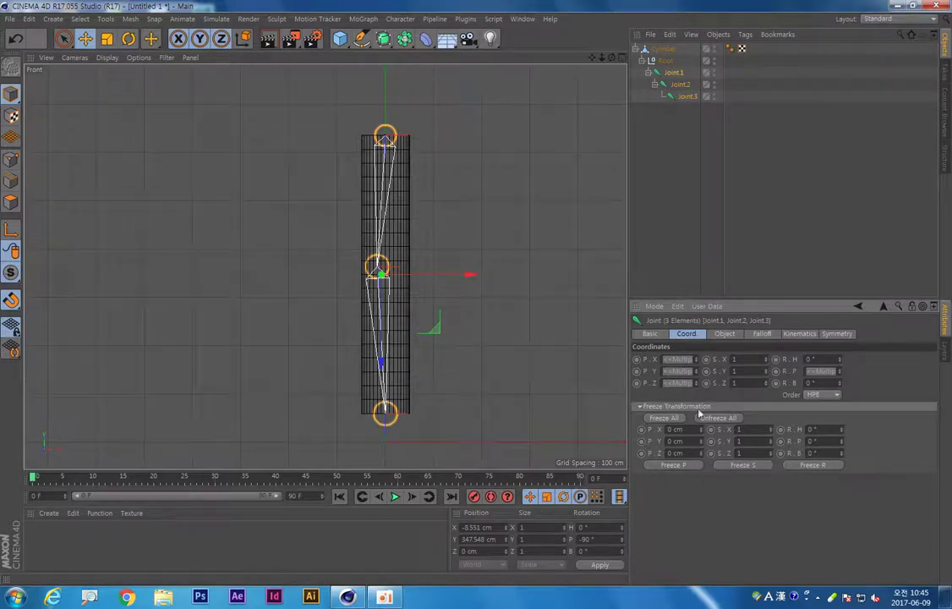
click(656, 420)
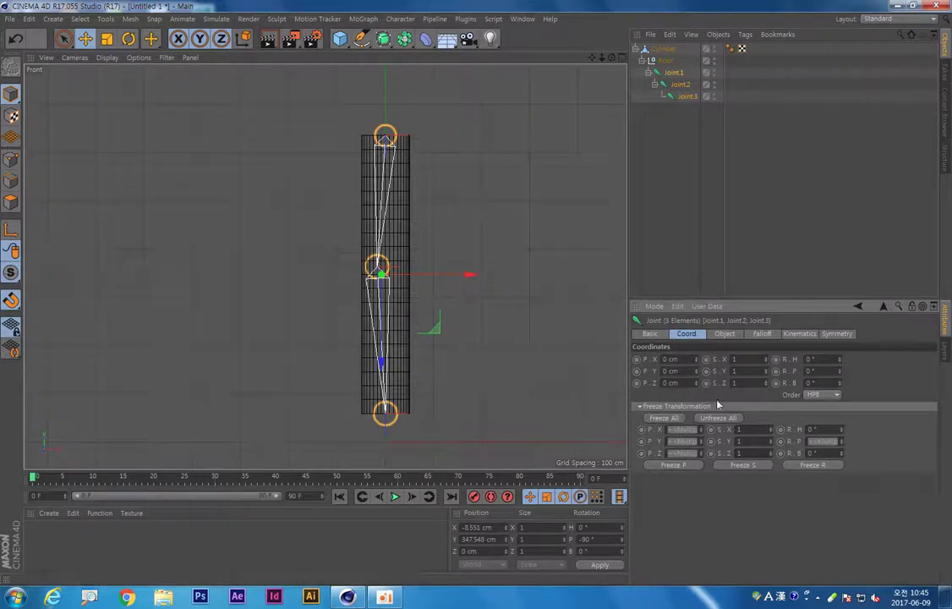
mouse_move(459, 299)
alt+middle_down()
mouse_move(449, 255)
mouse_move(441, 292)
alt+middle_up()
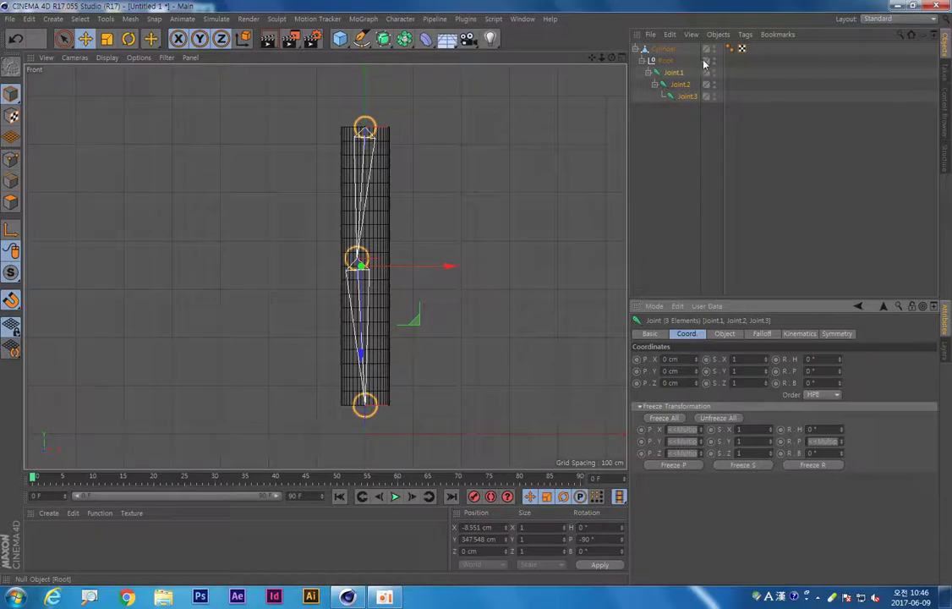
click(680, 84)
click(680, 75)
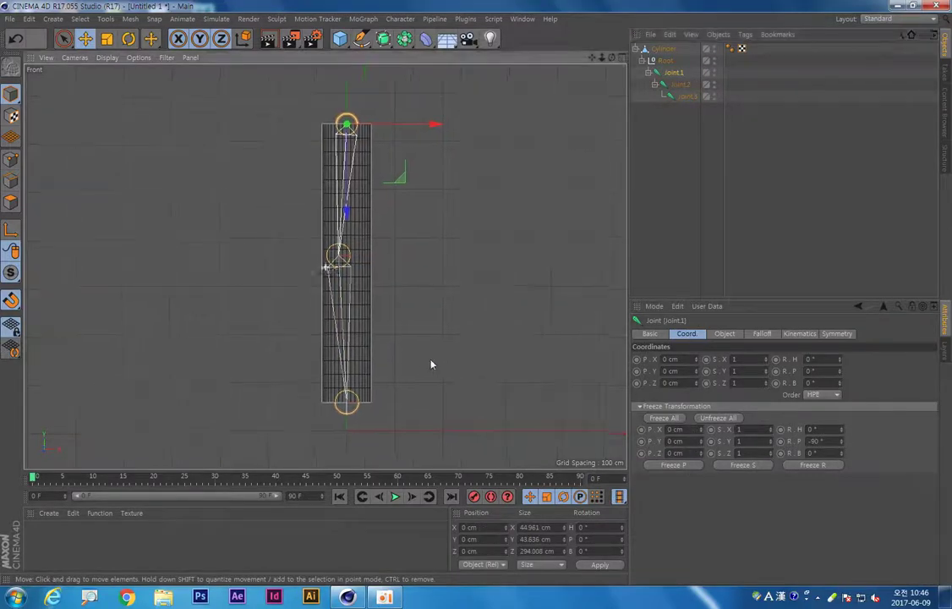
click(685, 96)
click(681, 84)
click(680, 73)
click(682, 84)
click(685, 95)
click(682, 85)
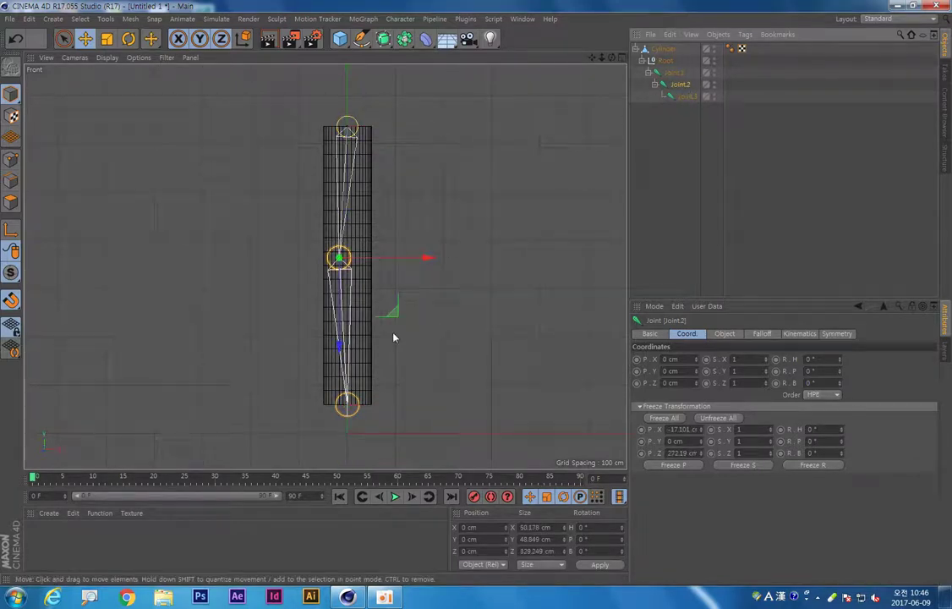
key(e)
key(r)
mouse_move(387, 282)
mouse_down()
mouse_move(400, 292)
mouse_move(399, 209)
mouse_move(401, 279)
mouse_move(407, 235)
mouse_up()
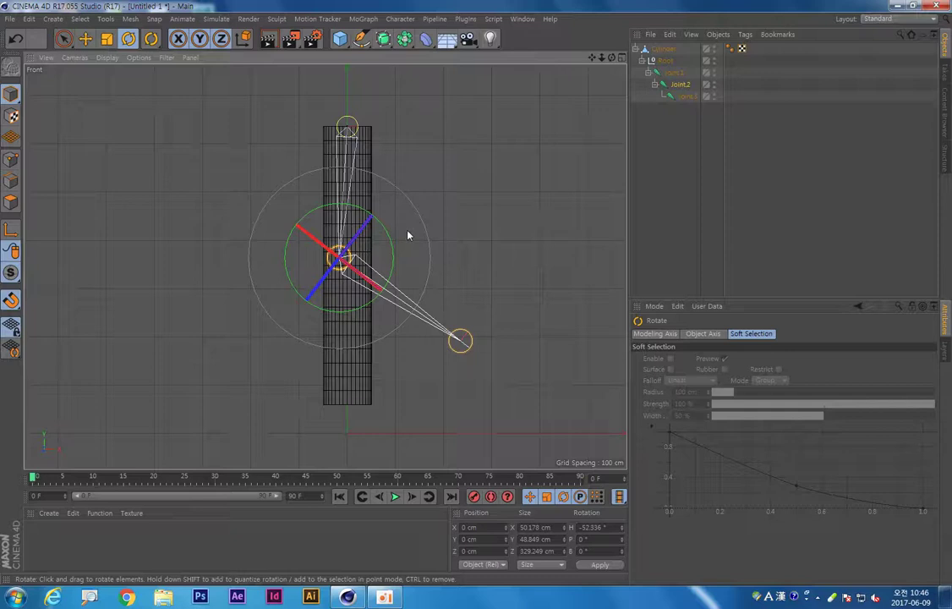
key(ctrl+z)
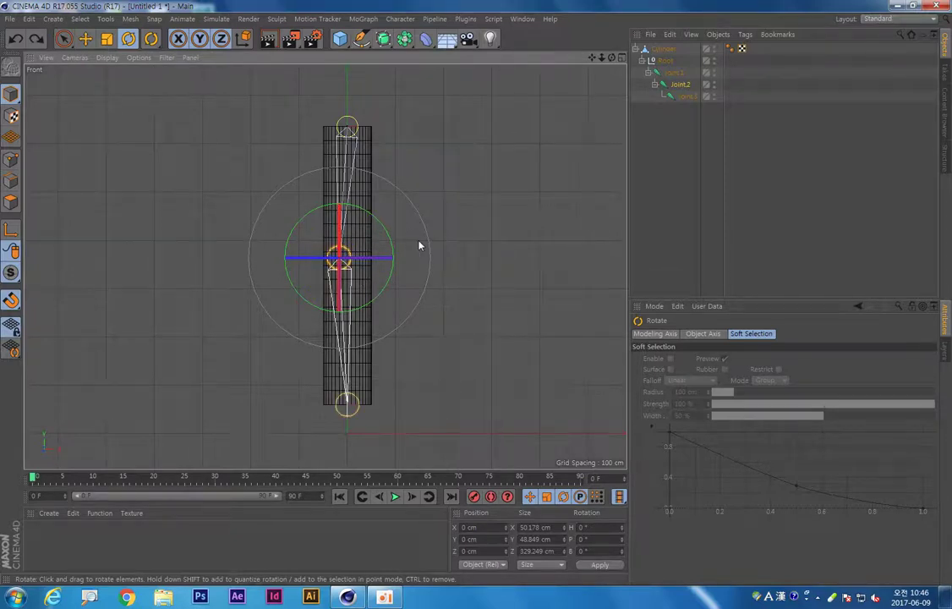
alt+middle_drag(493, 300, 463, 294)
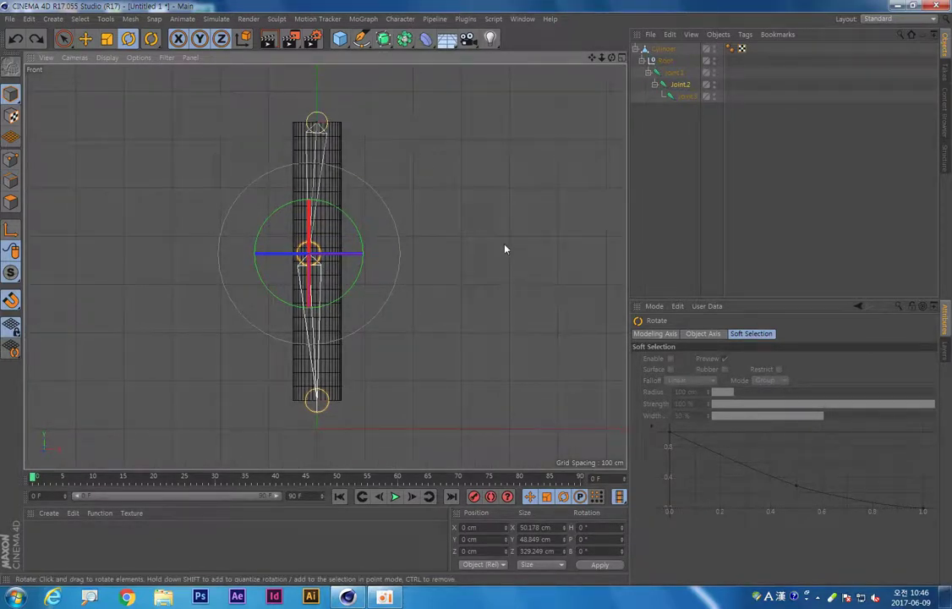
click(601, 133)
click(674, 75)
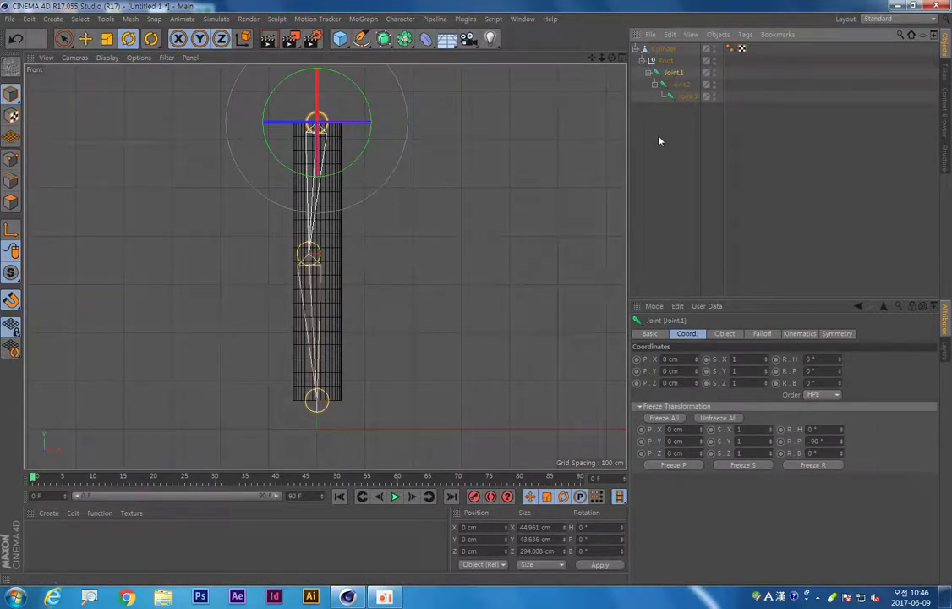
Step: Select Joint.1 and Joint.3 and run Create IK Chain, adding a Joint.3.Goal null
click(690, 96)
key(ctrl+z)
click(689, 96)
click(674, 73)
click(691, 97)
click(674, 73)
click(688, 97)
click(674, 72)
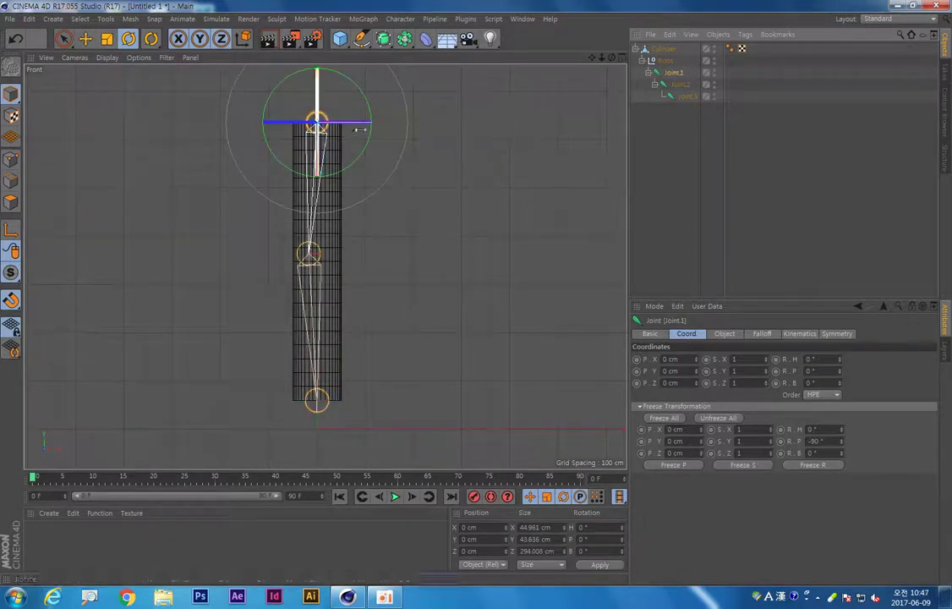
ctrl+click(688, 96)
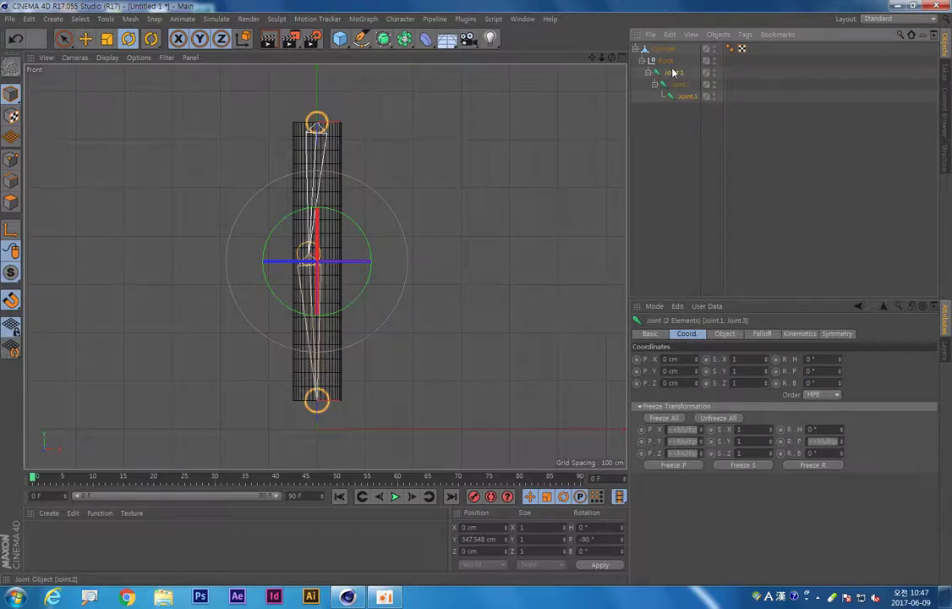
click(400, 19)
mouse_move(416, 48)
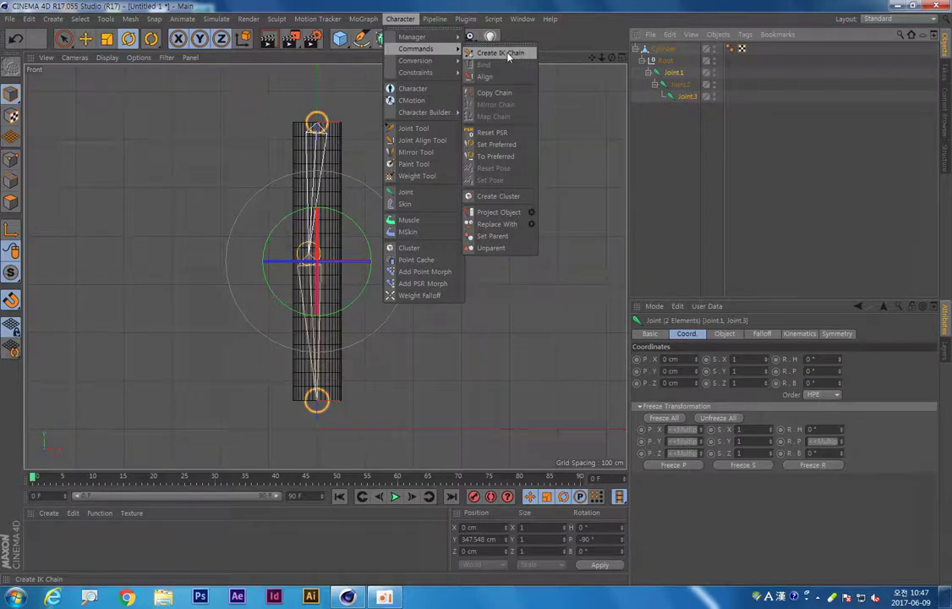
click(505, 54)
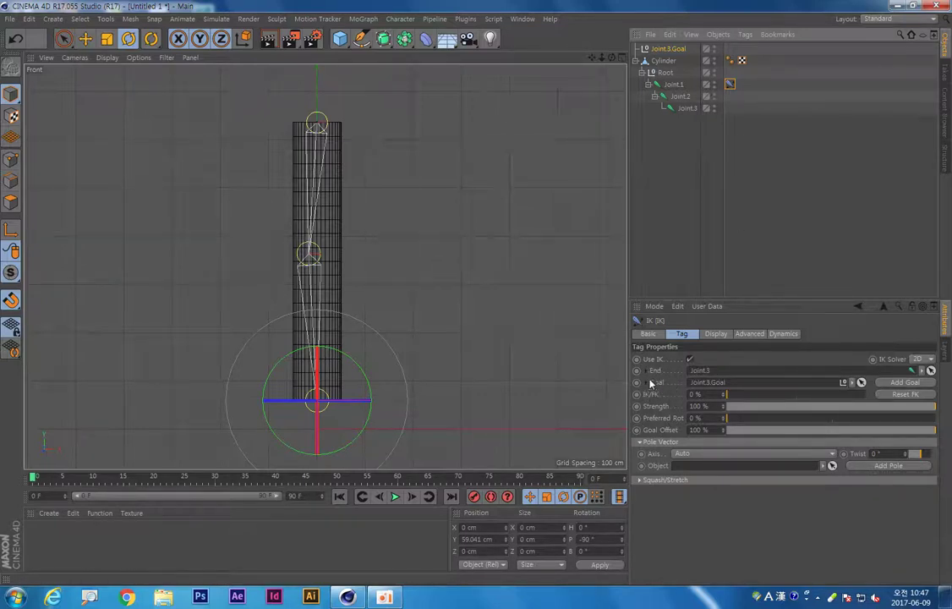
click(668, 48)
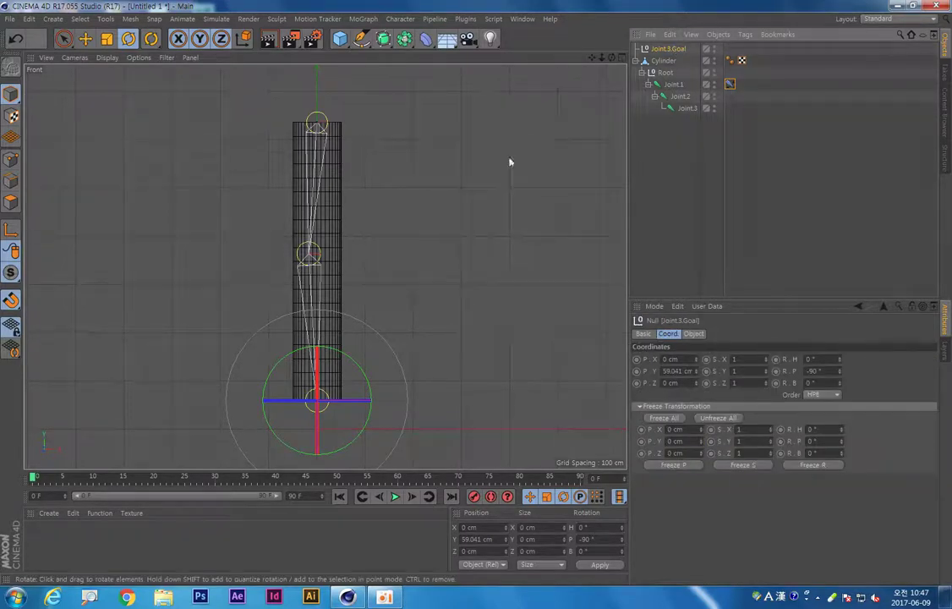
middle_drag(454, 388, 437, 316)
key(e)
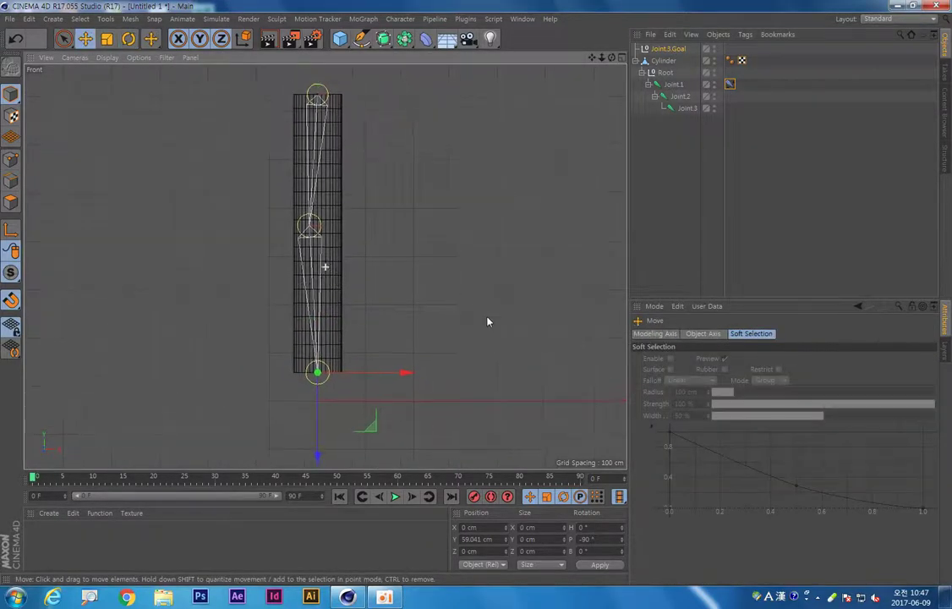
click(669, 48)
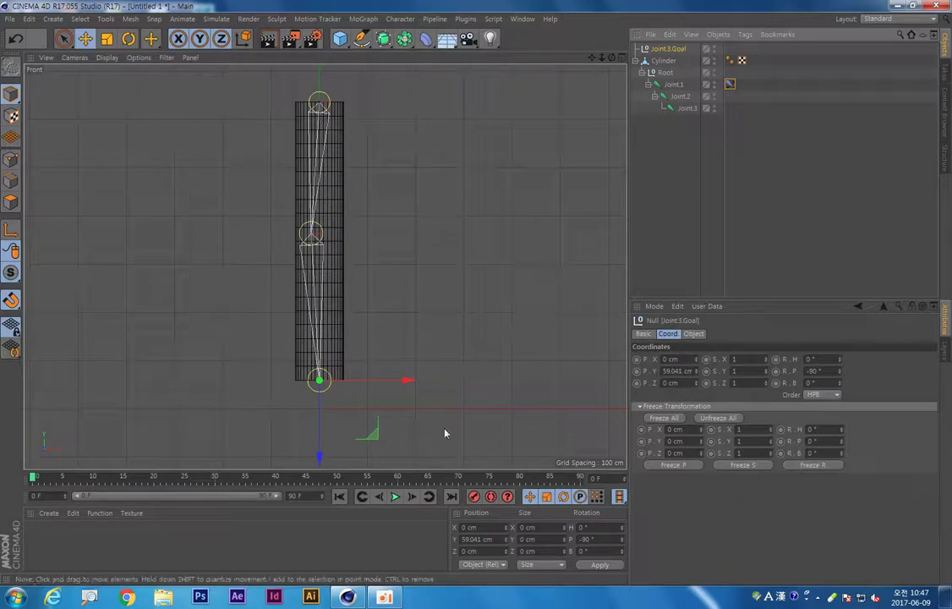
mouse_move(376, 439)
mouse_down()
mouse_move(306, 400)
mouse_move(251, 345)
mouse_move(496, 240)
mouse_move(279, 317)
mouse_move(272, 382)
mouse_move(543, 238)
mouse_move(259, 331)
mouse_move(217, 287)
mouse_up()
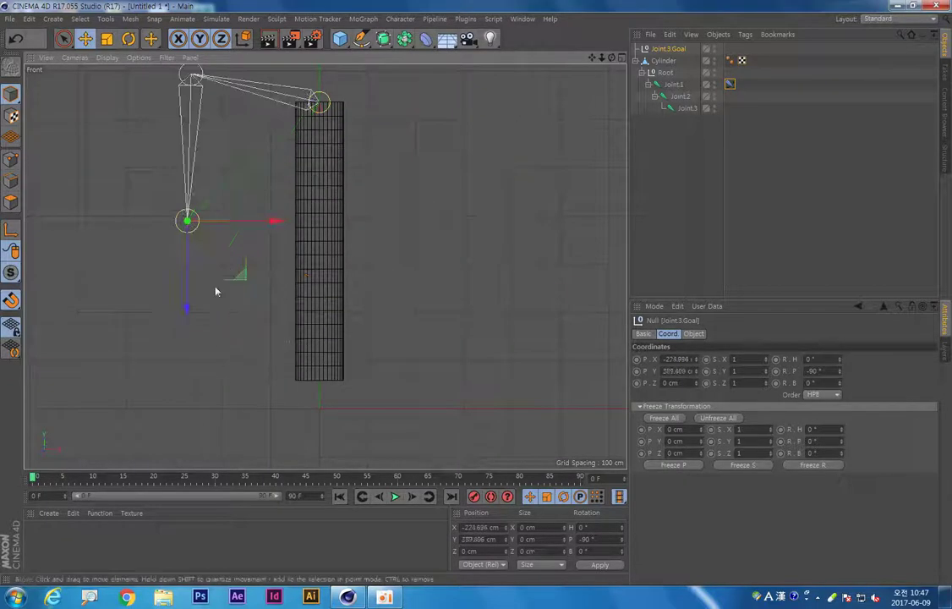
key(z)
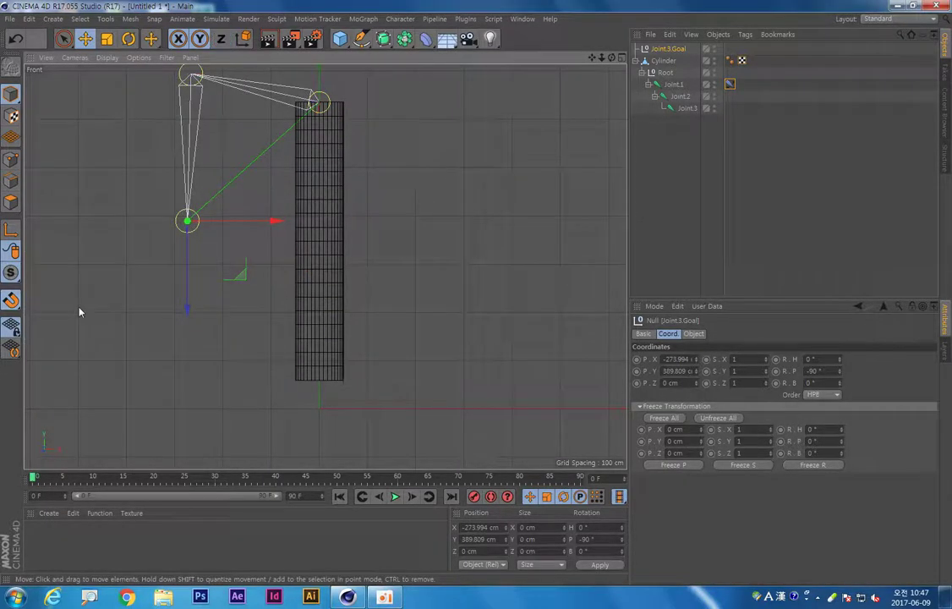
key(ctrl+z)
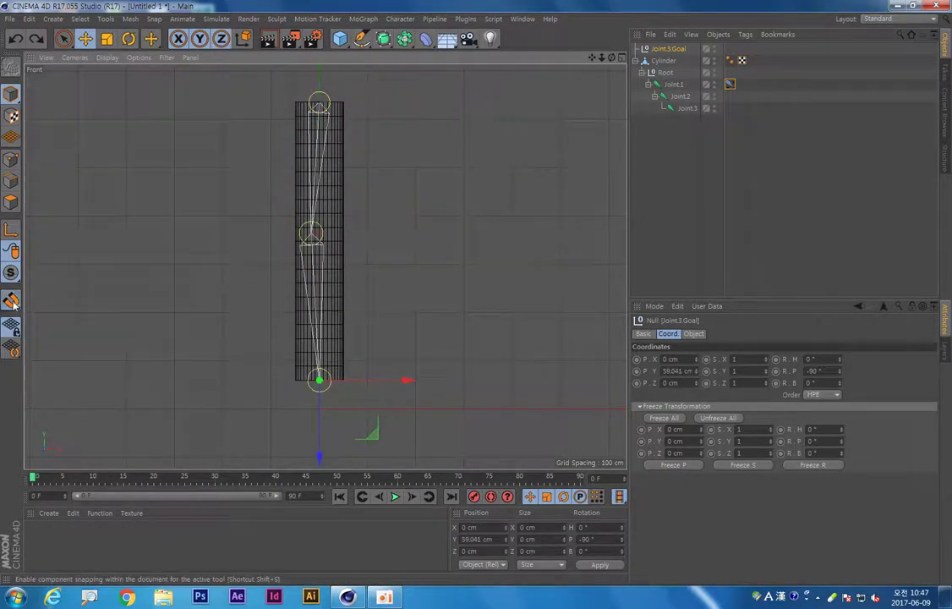
mouse_move(373, 425)
mouse_down()
mouse_move(246, 221)
mouse_move(377, 389)
mouse_move(474, 297)
mouse_move(272, 314)
mouse_move(332, 414)
mouse_move(292, 334)
mouse_move(334, 376)
mouse_move(286, 322)
mouse_move(397, 395)
mouse_up()
key(ctrl+z)
key(ctrl+z)
mouse_move(378, 435)
mouse_down()
mouse_move(386, 315)
mouse_move(377, 324)
mouse_up()
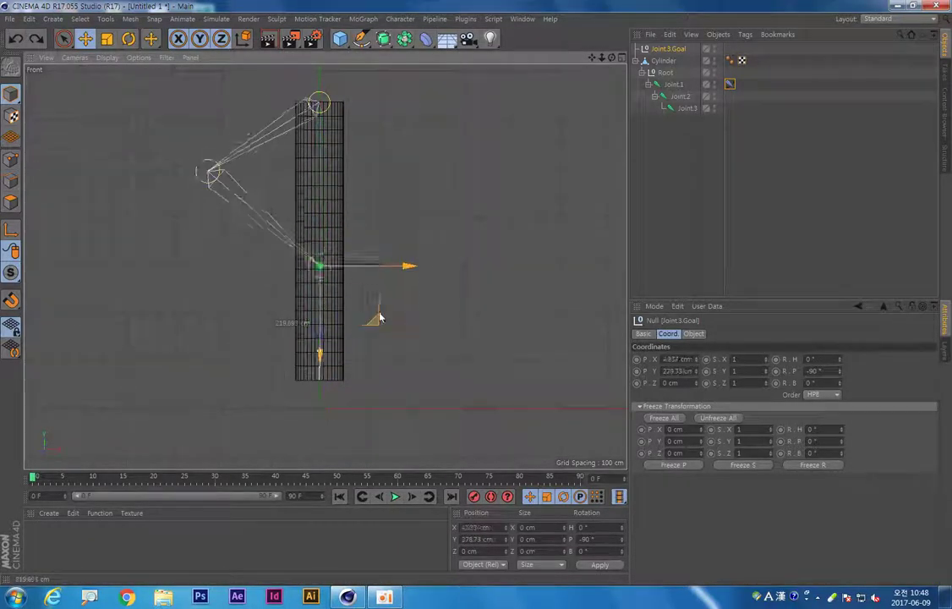
key(ctrl+z)
click(502, 296)
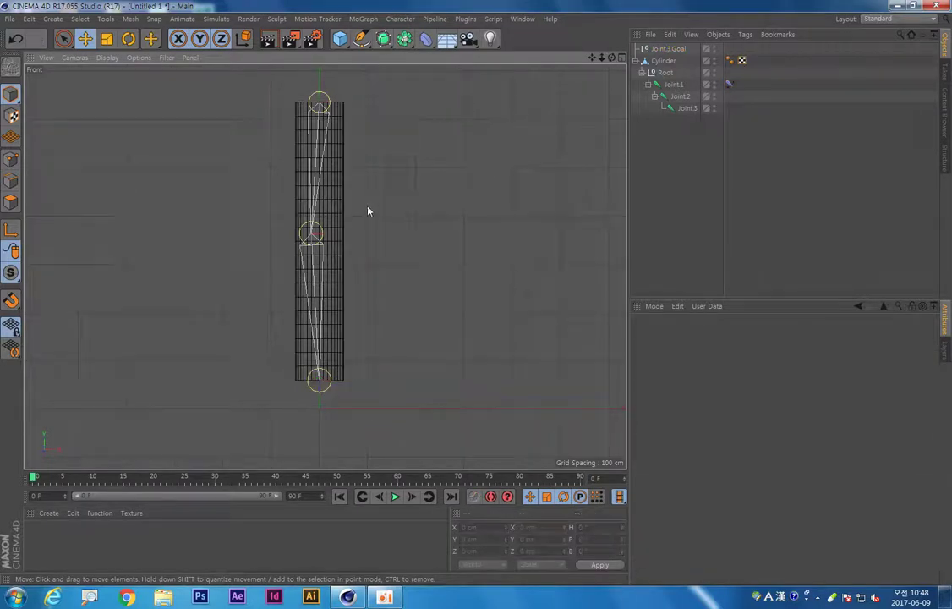
mouse_move(372, 395)
alt+middle_down()
mouse_move(412, 325)
mouse_move(419, 340)
alt+middle_up()
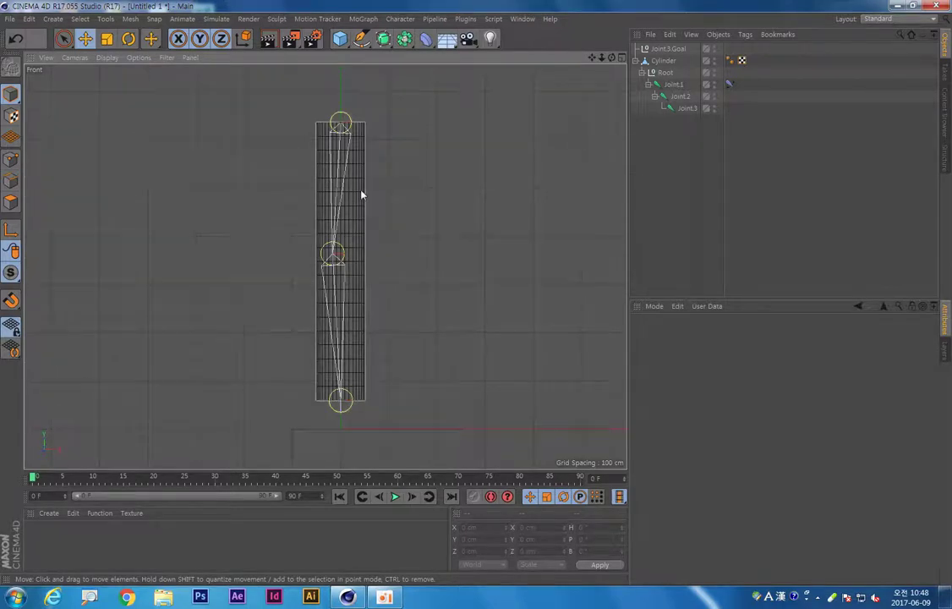
click(361, 194)
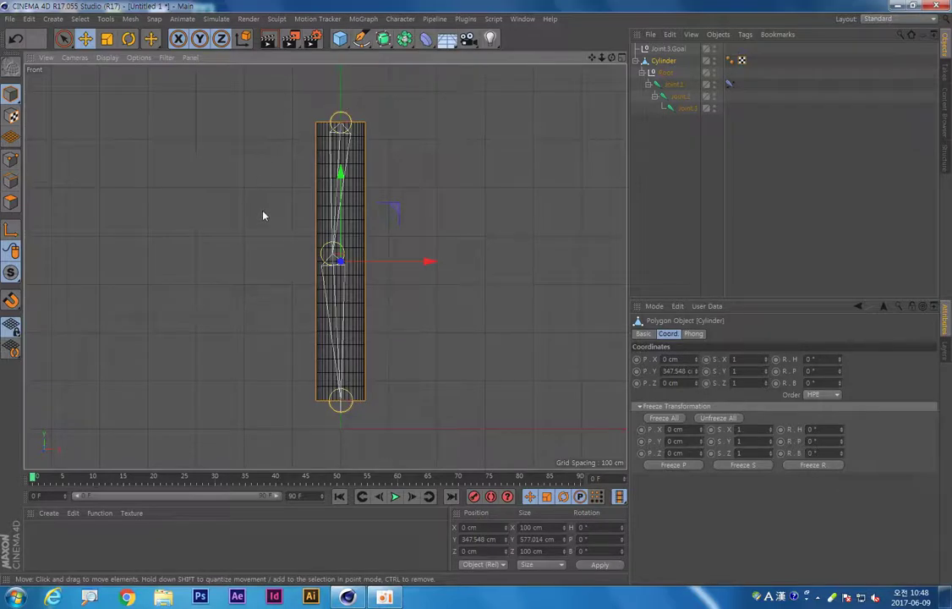
click(665, 147)
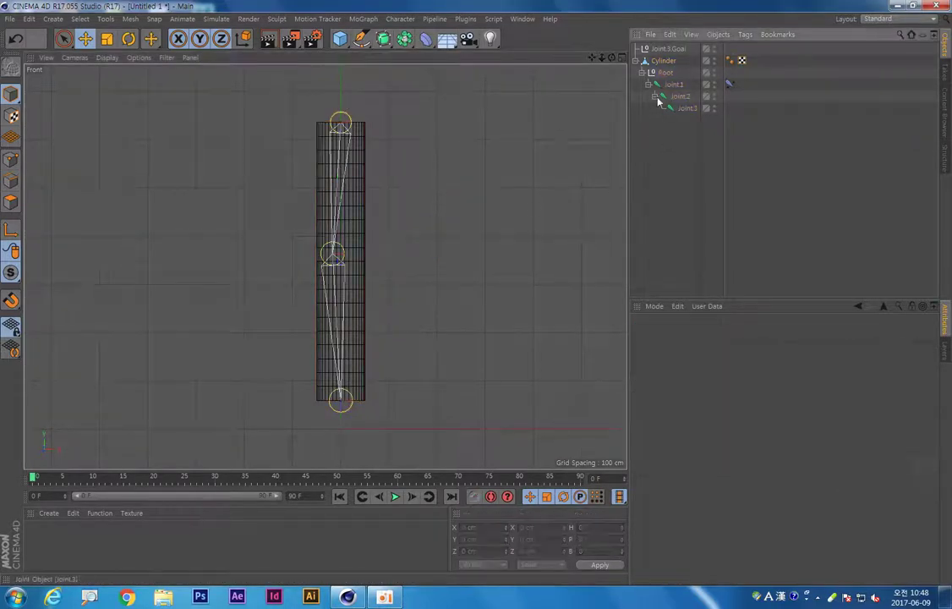
click(343, 120)
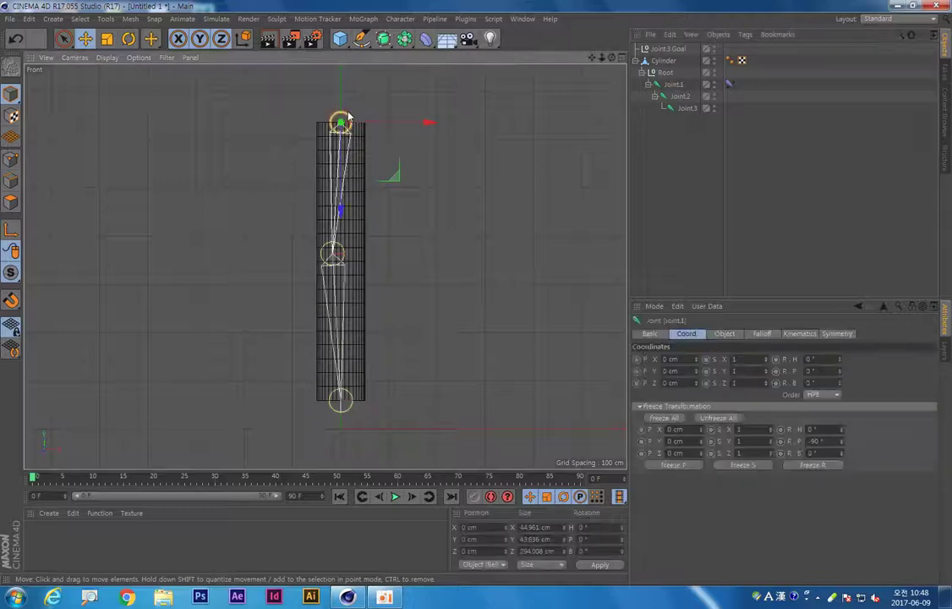
click(674, 140)
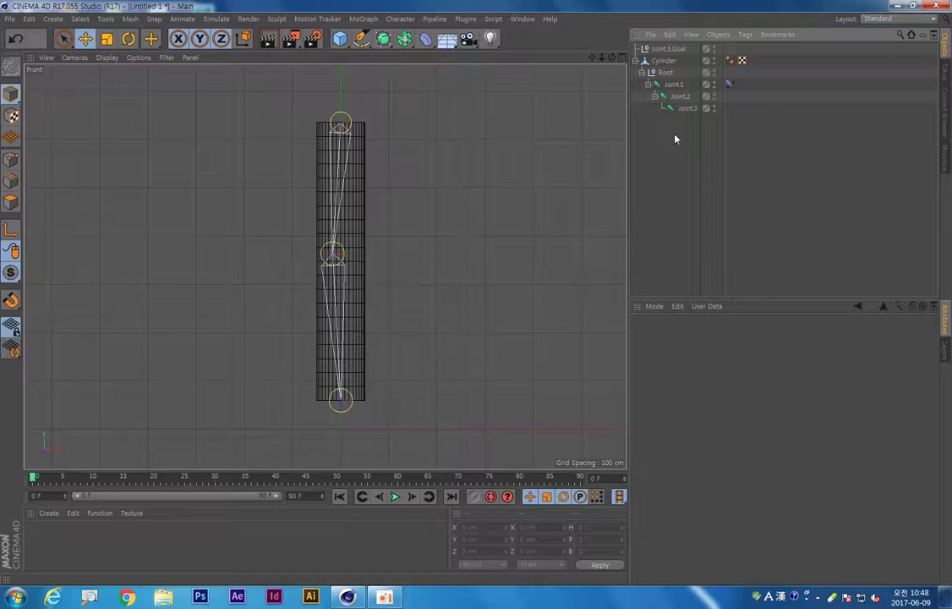
click(400, 19)
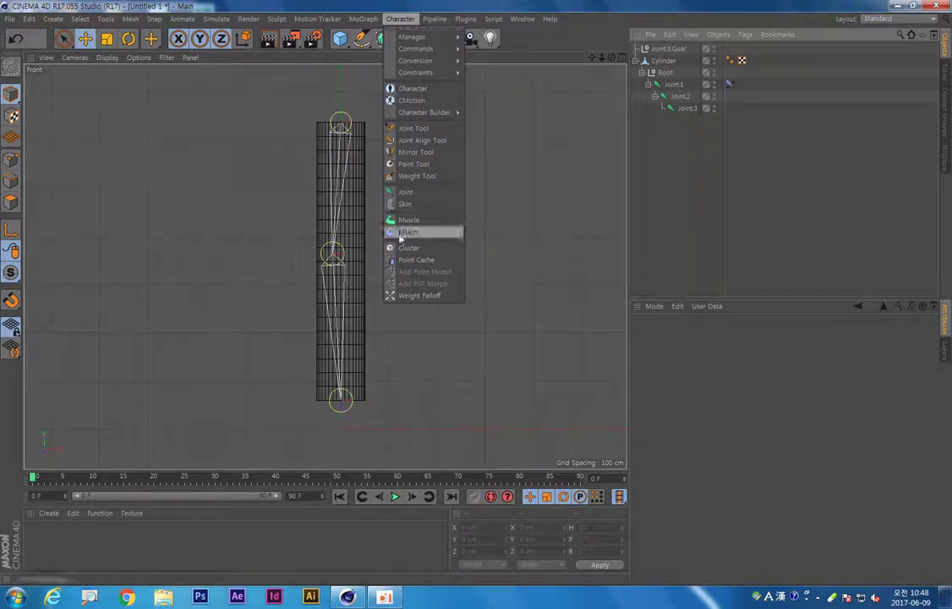
Step: Add a Weight Falloff with Capsule shape and raise it to Y 488.747 cm
click(416, 296)
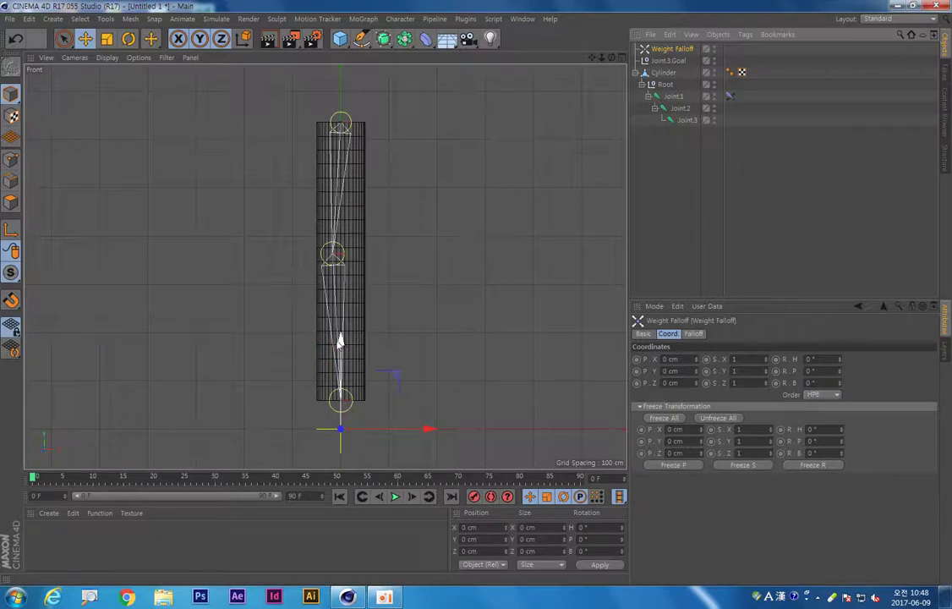
mouse_move(339, 341)
mouse_down()
mouse_move(420, 180)
mouse_move(407, 378)
mouse_up()
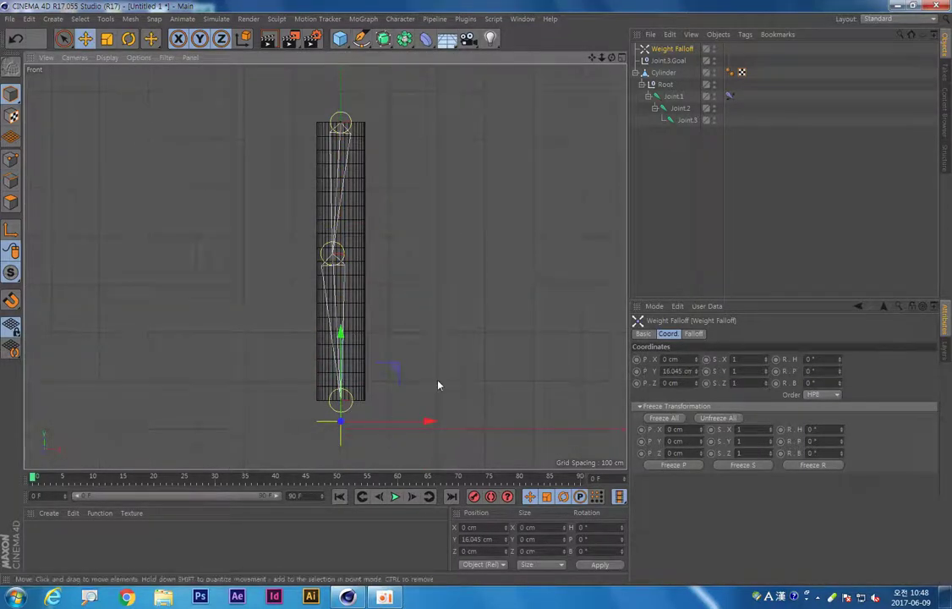
click(693, 333)
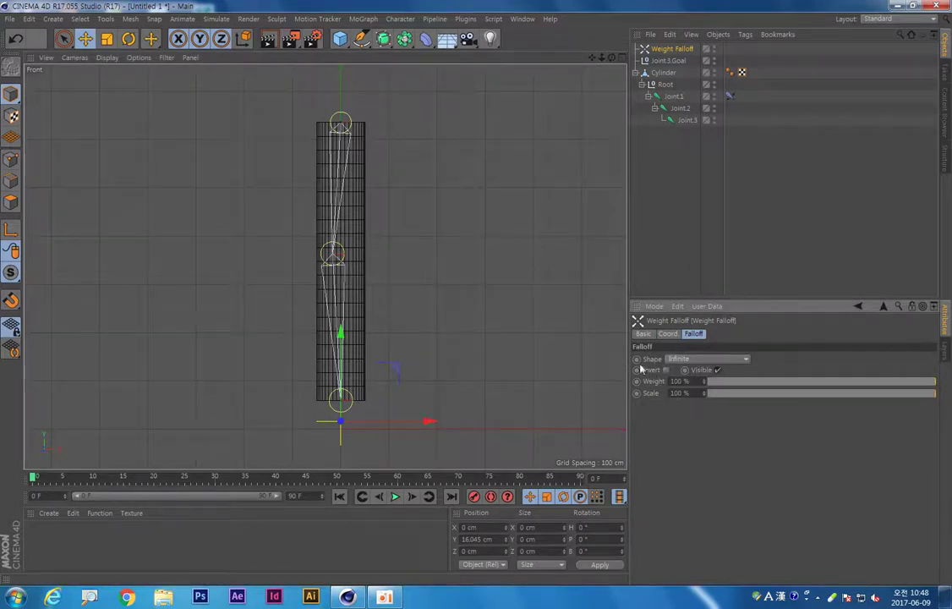
click(711, 359)
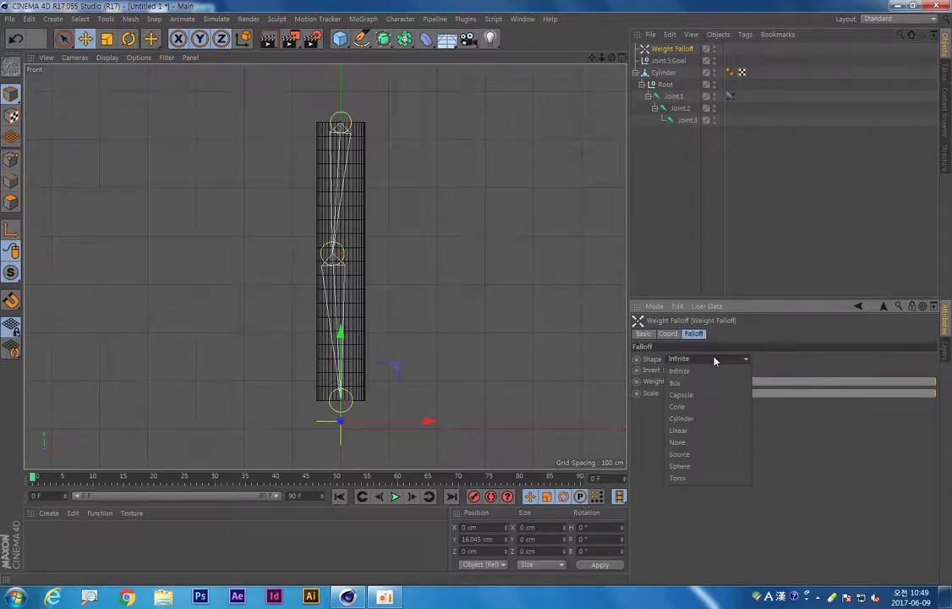
click(693, 395)
mouse_move(339, 331)
mouse_down()
mouse_move(355, 193)
mouse_move(353, 90)
mouse_move(349, 108)
mouse_up()
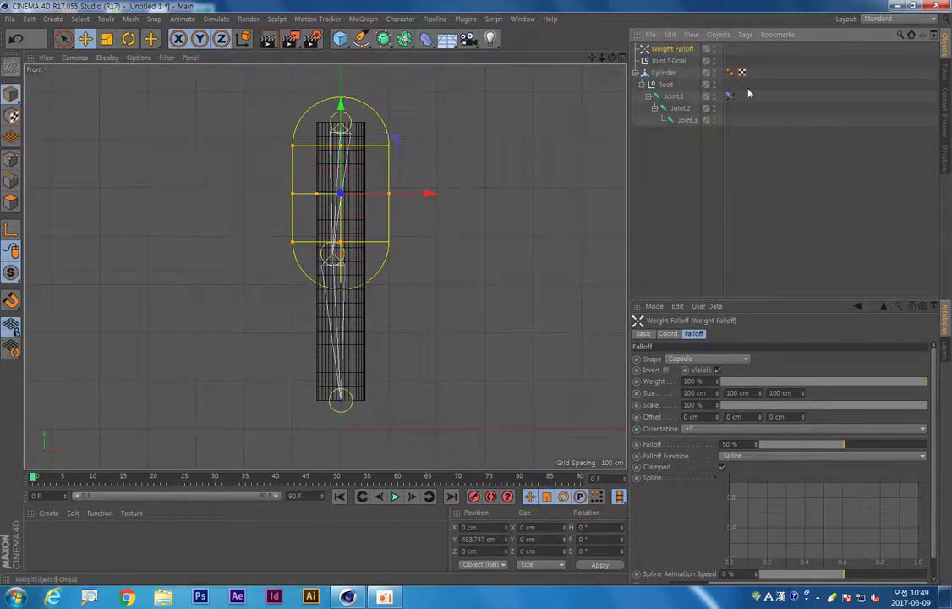
key(F2)
Step: Rename the weight falloff to joint1-weight
key(BackSpace)
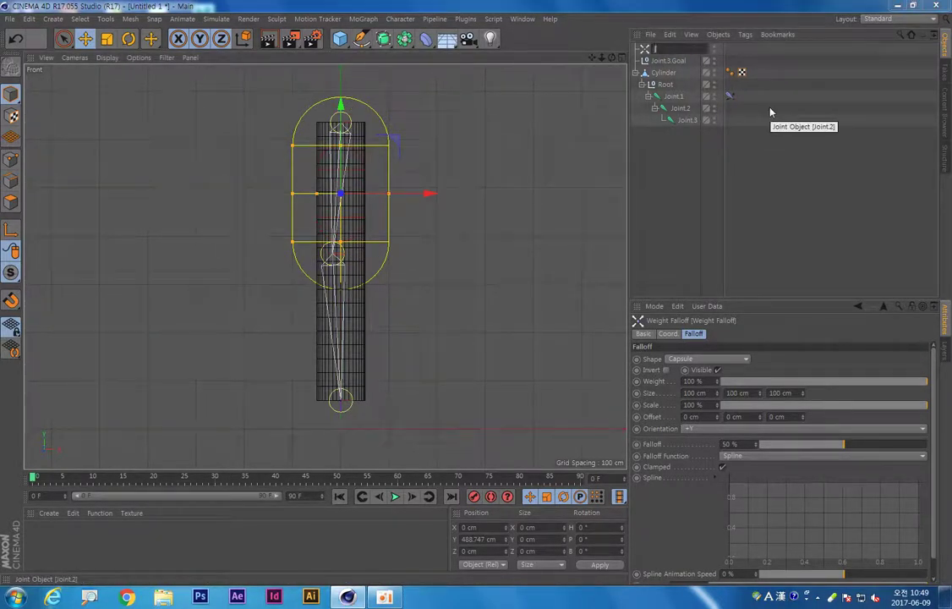
text(joint1)
text(-weight)
key(Return)
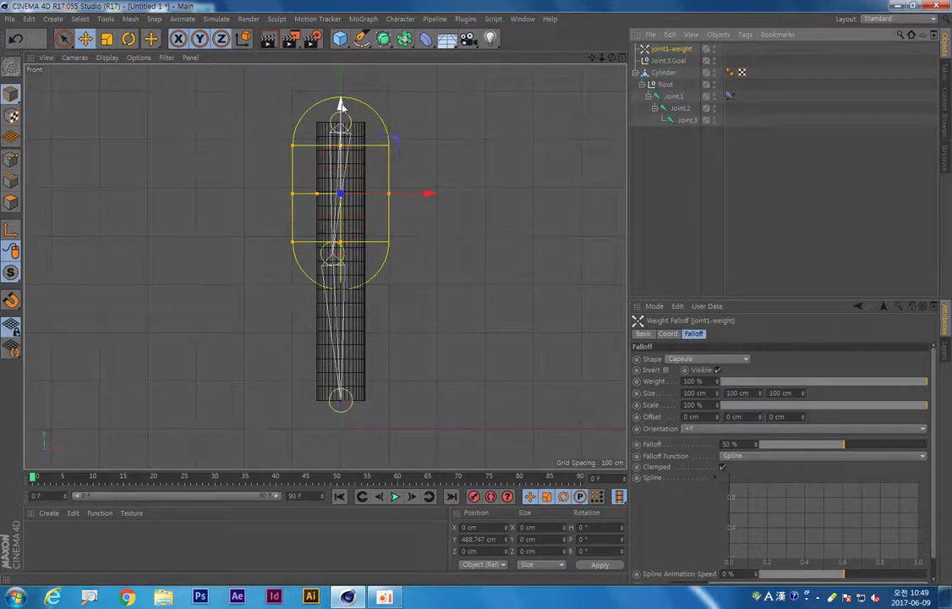
Step: Check Joint1, reselect joint1-weight, and maximize the Perspective view
click(673, 97)
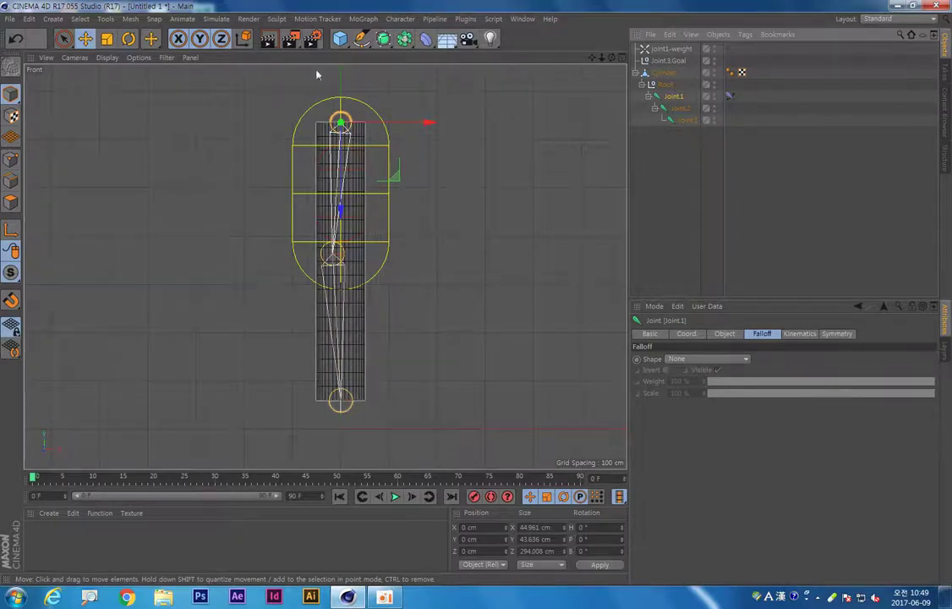
click(648, 48)
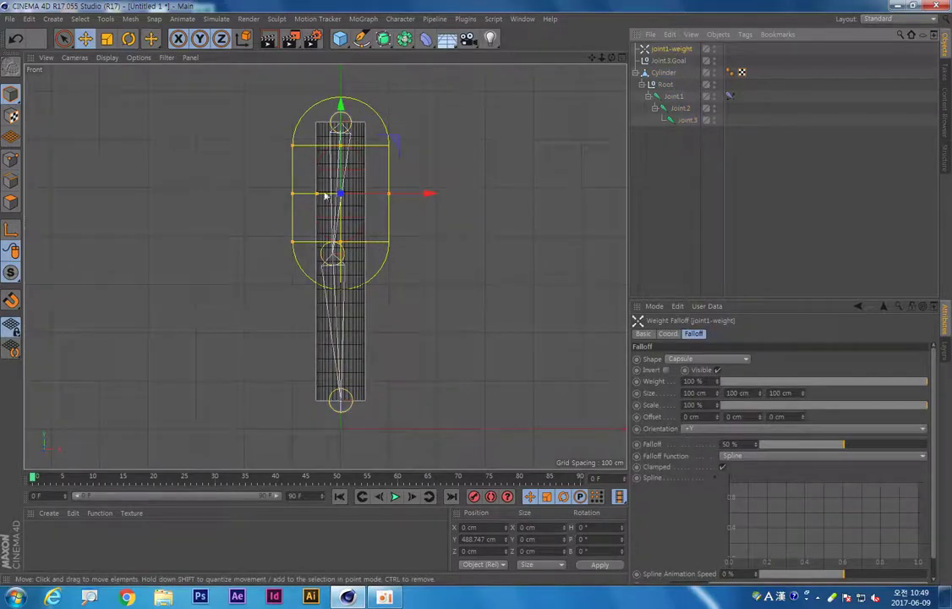
middle_click(472, 268)
middle_click(221, 156)
mouse_move(330, 259)
alt+mouse_down()
mouse_move(312, 193)
mouse_move(271, 262)
mouse_move(233, 287)
mouse_move(275, 253)
mouse_move(293, 258)
alt+mouse_up()
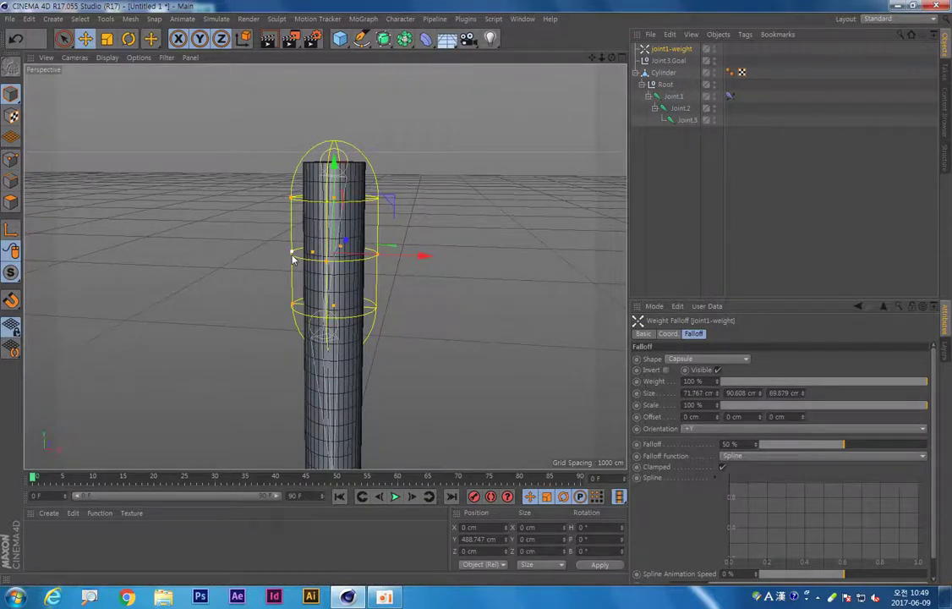
Step: Stretch the joint1-weight capsule to 99.743 cm Size Y and nudge it slightly down
mouse_move(293, 255)
alt+mouse_down()
mouse_move(104, 263)
mouse_move(88, 274)
alt+mouse_up()
drag(311, 303, 313, 314)
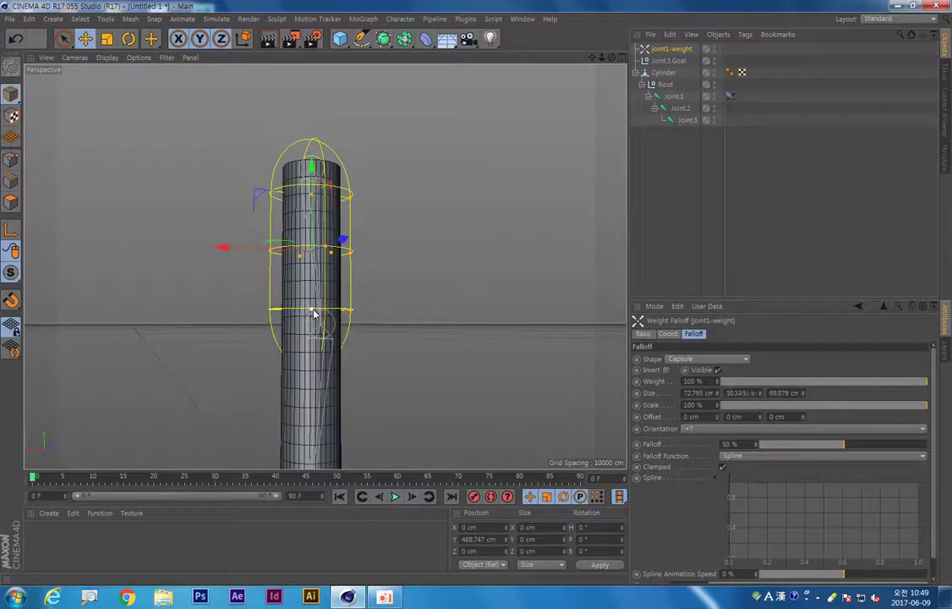
drag(312, 161, 311, 172)
mouse_move(435, 221)
alt+mouse_down()
mouse_move(479, 347)
mouse_move(587, 294)
mouse_move(517, 251)
mouse_move(533, 279)
mouse_move(574, 297)
alt+mouse_up()
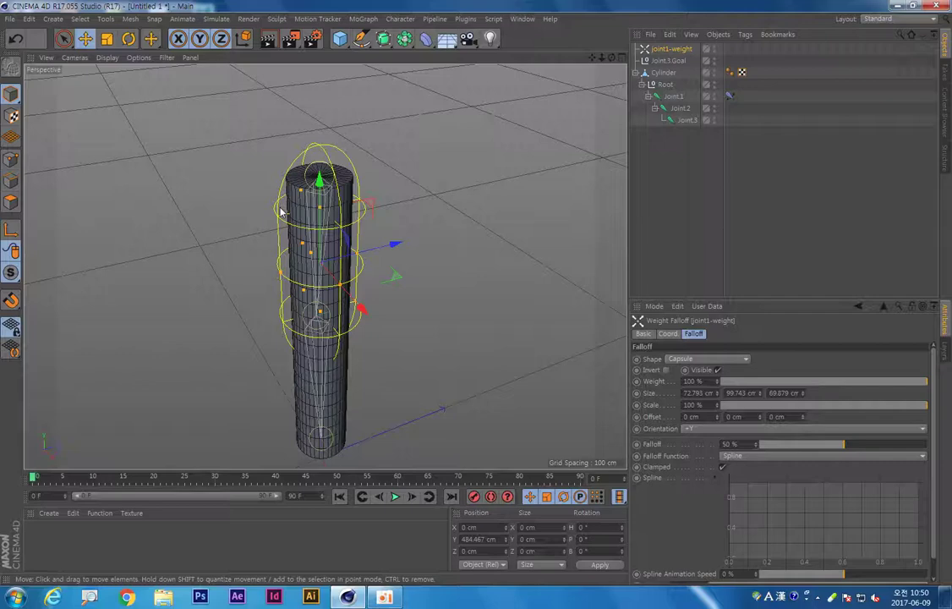
mouse_move(367, 262)
alt+mouse_down()
mouse_move(399, 185)
mouse_move(442, 333)
alt+mouse_up()
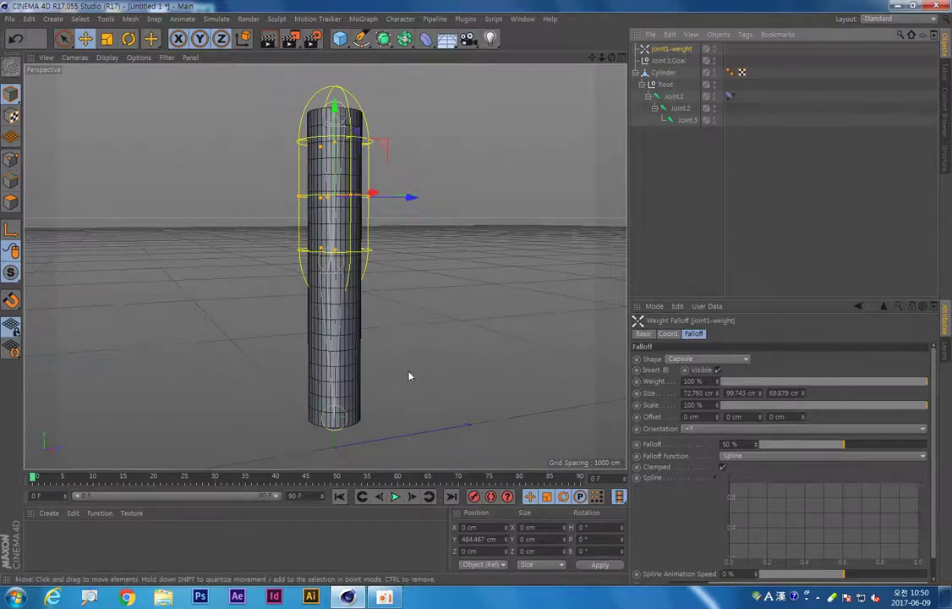
alt+drag(410, 376, 417, 329)
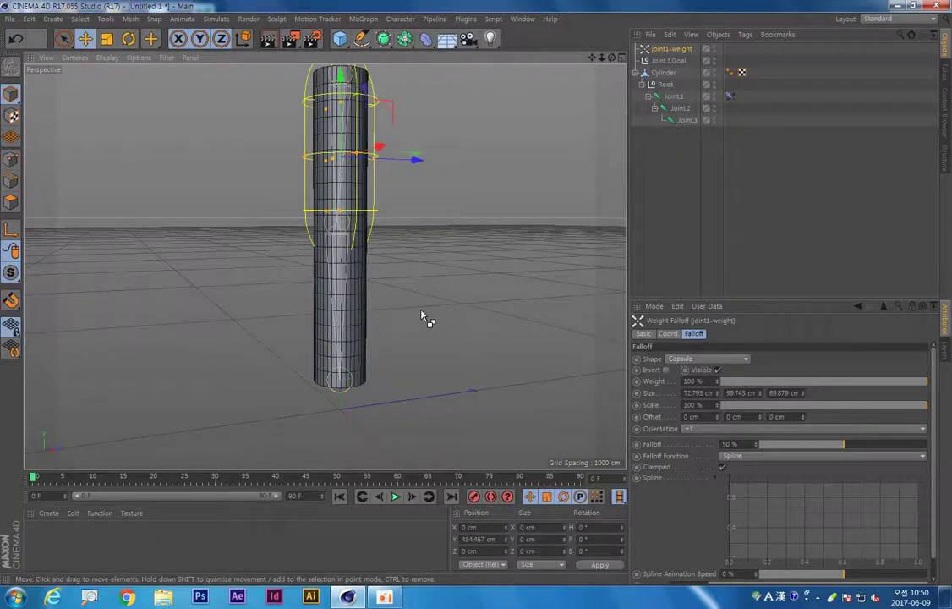
Step: Duplicate joint1-weight, rename the copy joint2-weight and move it down over the lower cylinder
key(ctrl+c)
key(ctrl+v)
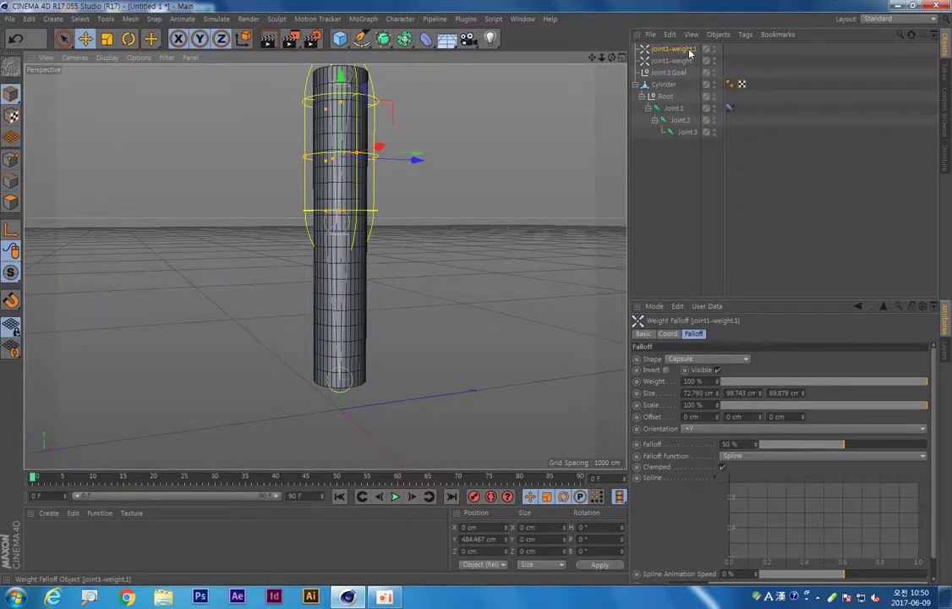
key(F2)
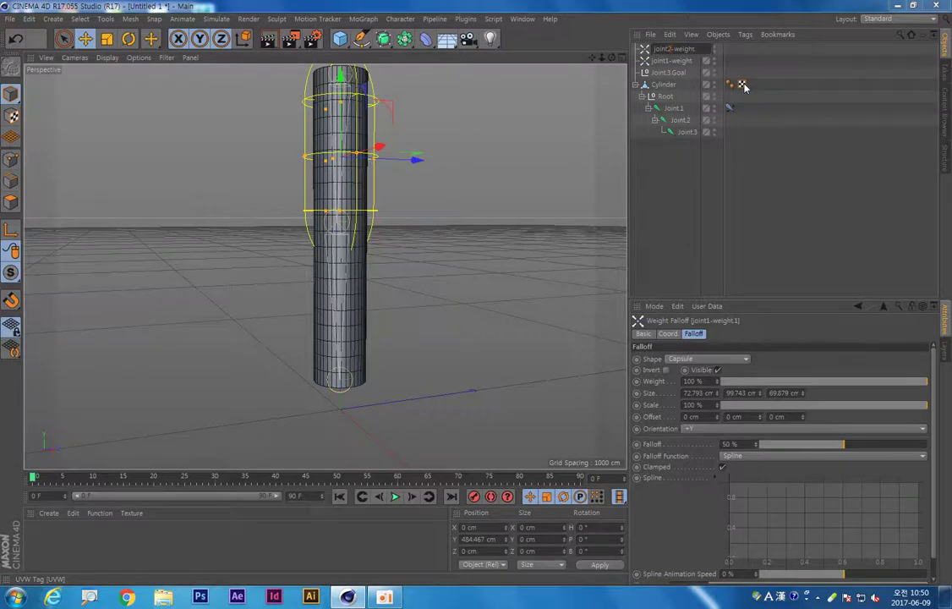
key(Return)
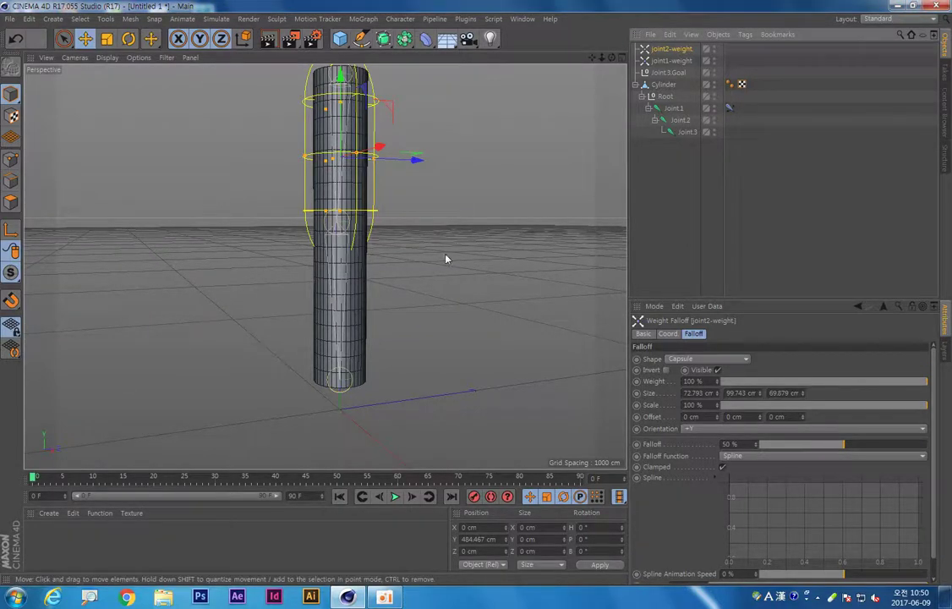
drag(355, 84, 364, 229)
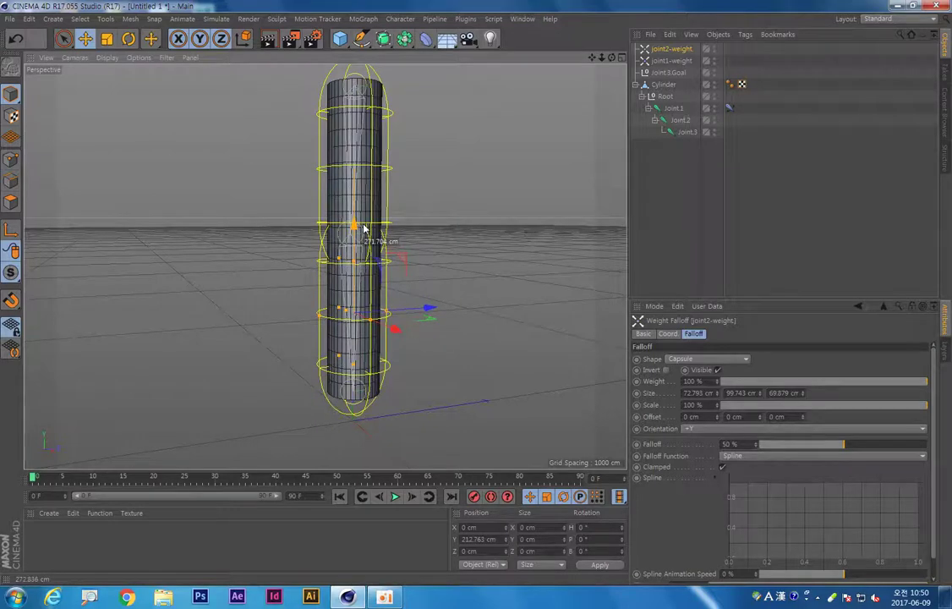
alt+drag(439, 237, 421, 216)
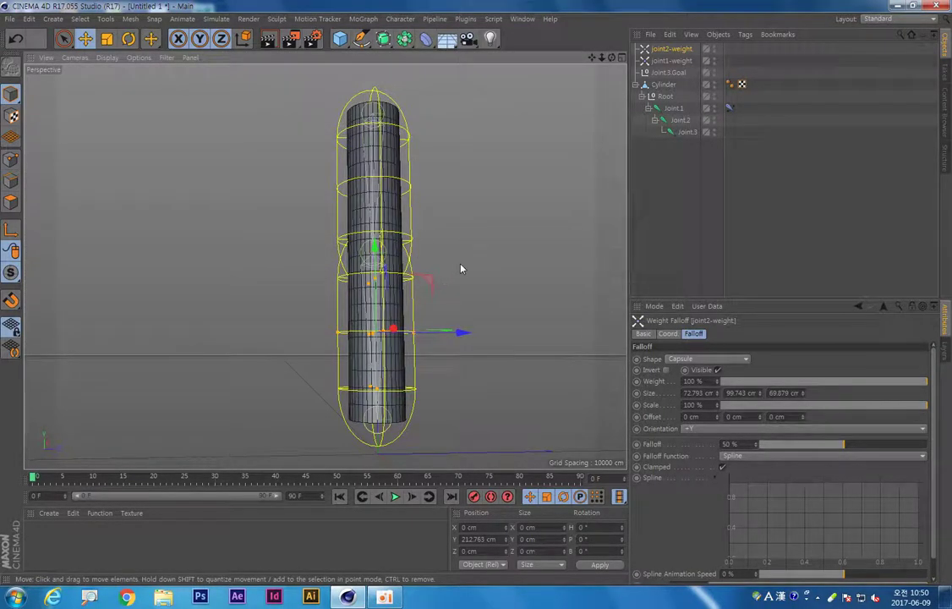
mouse_move(461, 269)
alt+mouse_down()
mouse_move(500, 382)
mouse_move(504, 443)
mouse_move(488, 365)
mouse_move(412, 267)
alt+mouse_up()
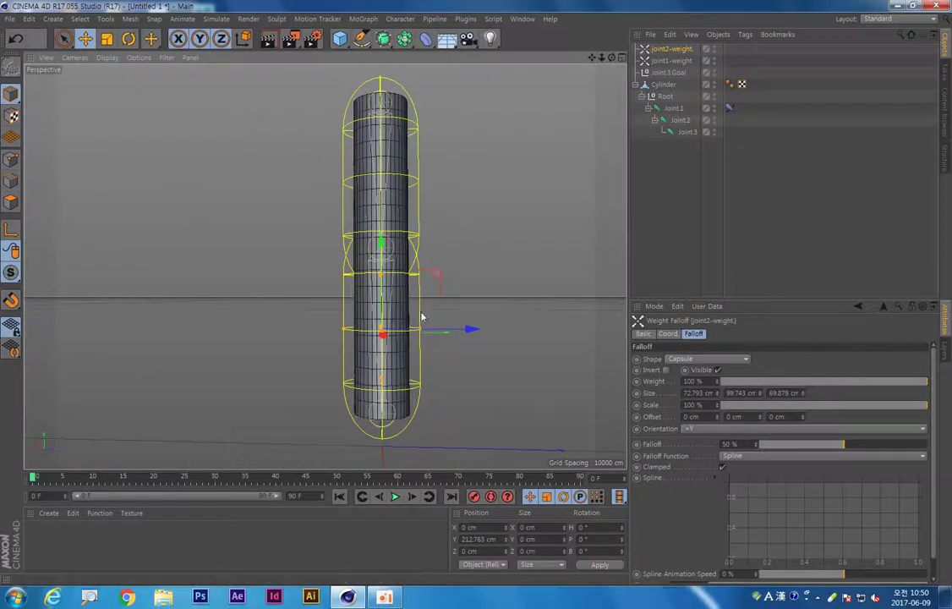
alt+middle_drag(526, 297, 465, 215)
click(460, 238)
mouse_move(460, 237)
alt+mouse_down()
mouse_move(527, 291)
mouse_move(452, 228)
mouse_move(452, 237)
mouse_move(442, 236)
mouse_move(448, 246)
mouse_move(402, 251)
mouse_move(433, 295)
mouse_move(495, 303)
mouse_move(408, 276)
alt+mouse_up()
Step: Parent joint1-weight under Joint1 and joint2-weight under Joint2
click(673, 61)
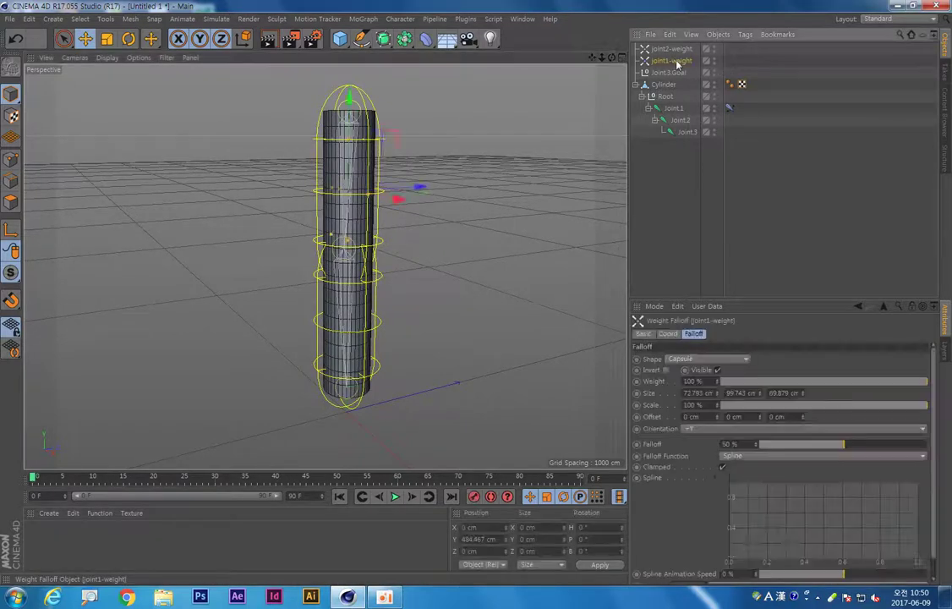
mouse_move(675, 66)
mouse_down()
mouse_move(682, 110)
mouse_move(672, 108)
mouse_up()
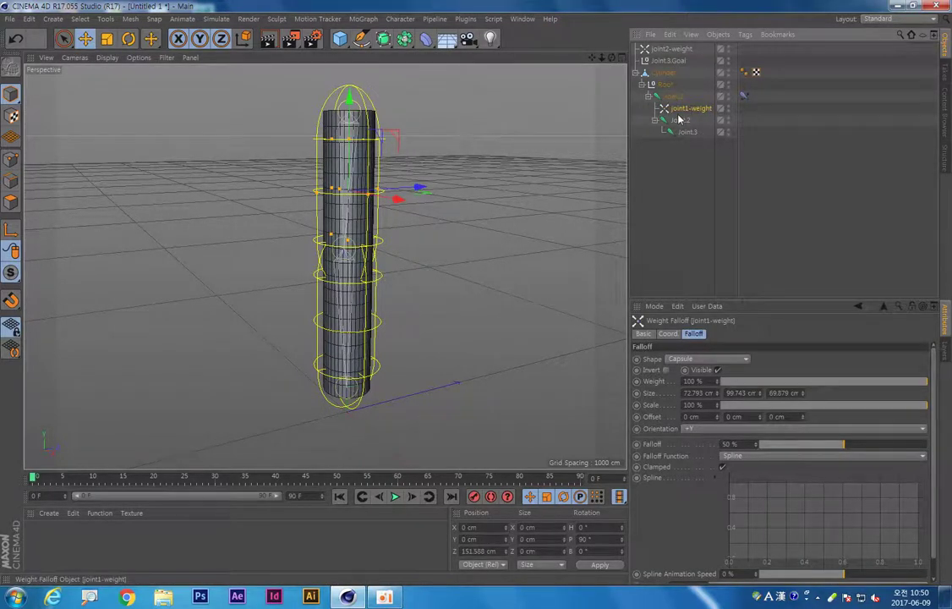
click(678, 50)
drag(713, 127, 685, 122)
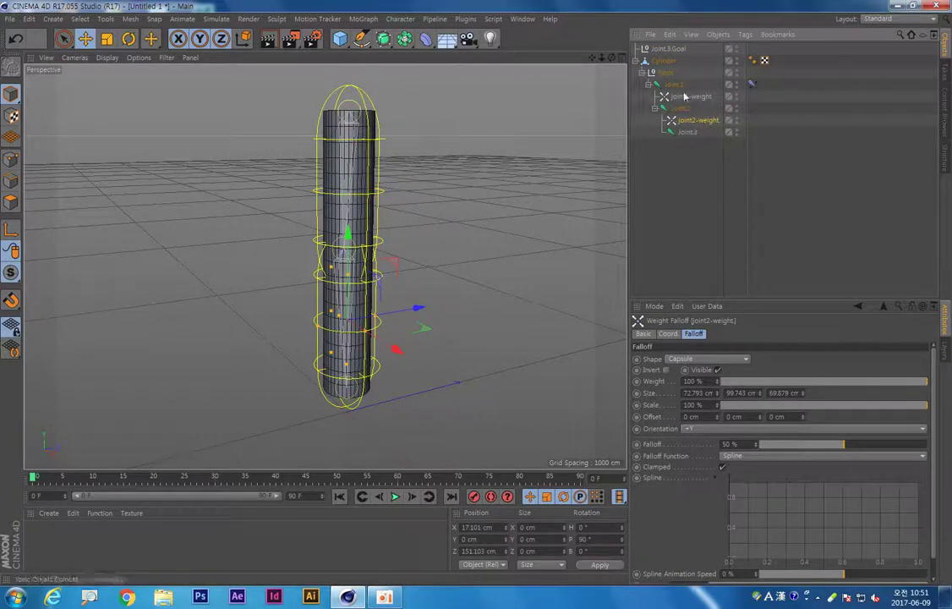
click(675, 49)
mouse_move(505, 271)
alt+mouse_down()
mouse_move(479, 304)
mouse_move(475, 284)
mouse_move(388, 448)
alt+mouse_up()
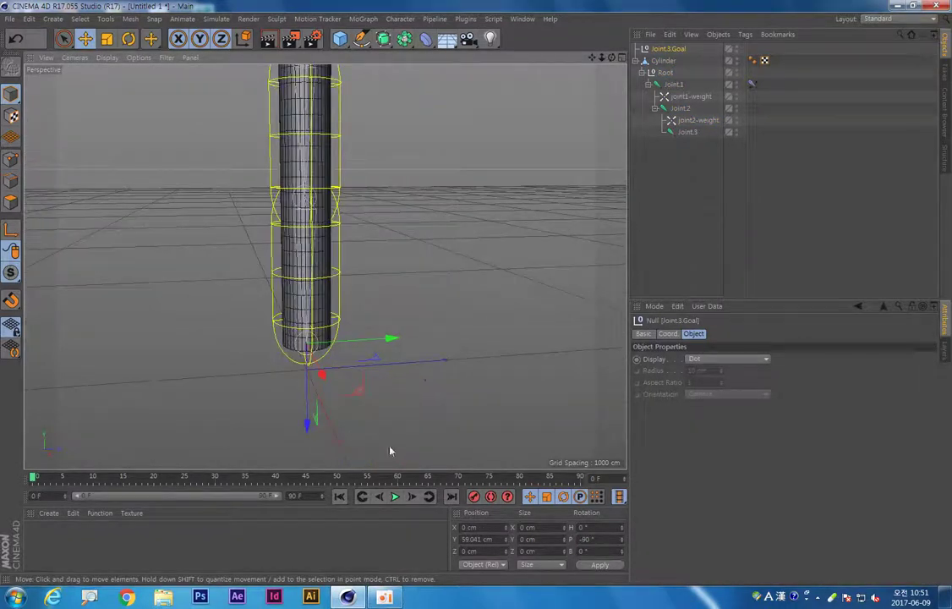
mouse_move(433, 419)
alt+mouse_down()
mouse_move(427, 389)
mouse_move(482, 324)
mouse_move(372, 436)
mouse_move(361, 365)
alt+mouse_up()
mouse_move(225, 378)
alt+mouse_down()
mouse_move(377, 378)
mouse_move(326, 389)
alt+mouse_up()
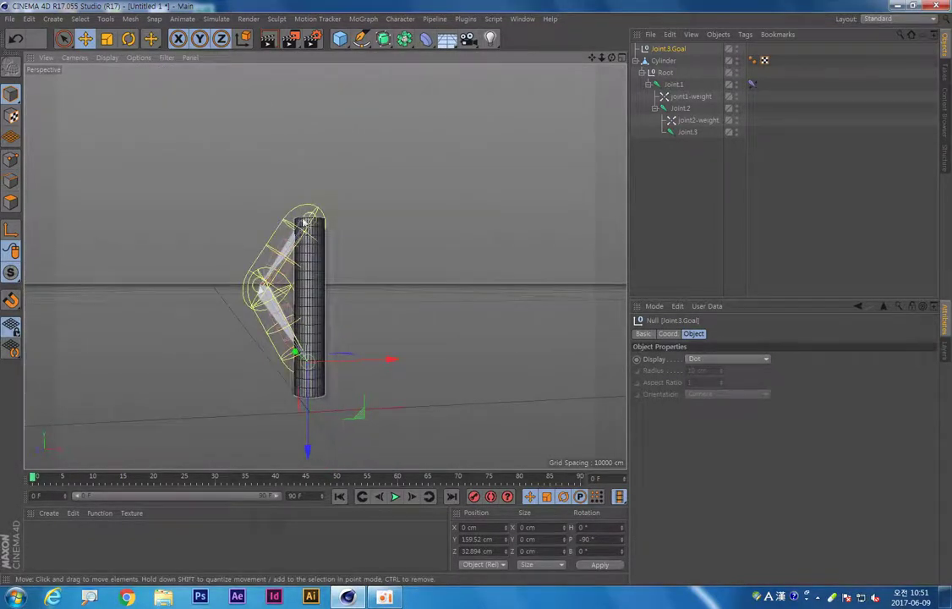
key(ctrl+z)
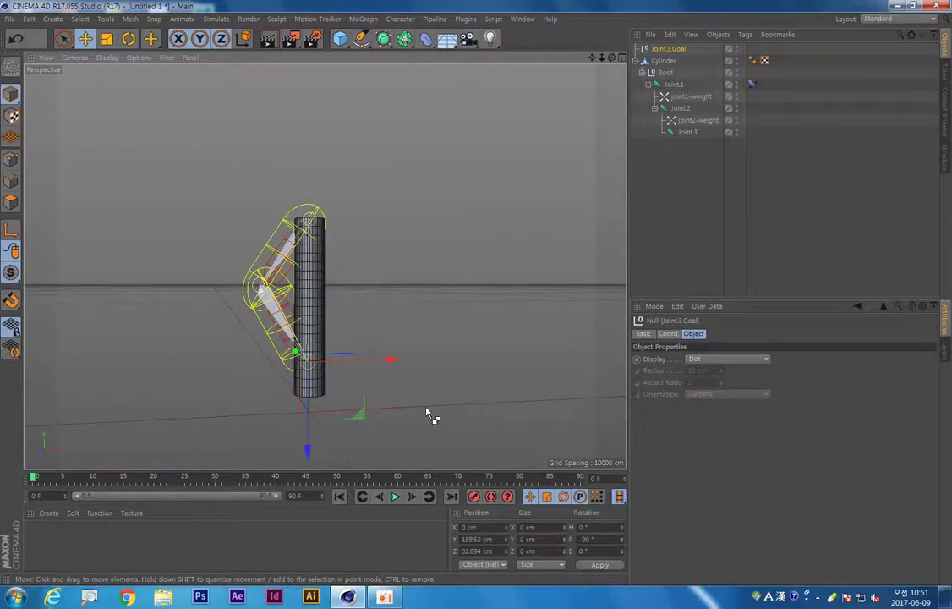
key(ctrl+z)
mouse_move(365, 440)
mouse_down()
mouse_move(344, 419)
mouse_move(300, 323)
mouse_move(306, 404)
mouse_move(461, 368)
mouse_move(485, 304)
mouse_move(473, 361)
mouse_move(467, 278)
mouse_move(461, 294)
mouse_move(460, 367)
mouse_move(477, 237)
mouse_move(425, 204)
mouse_move(469, 238)
mouse_move(492, 275)
mouse_up()
key(ctrl+z)
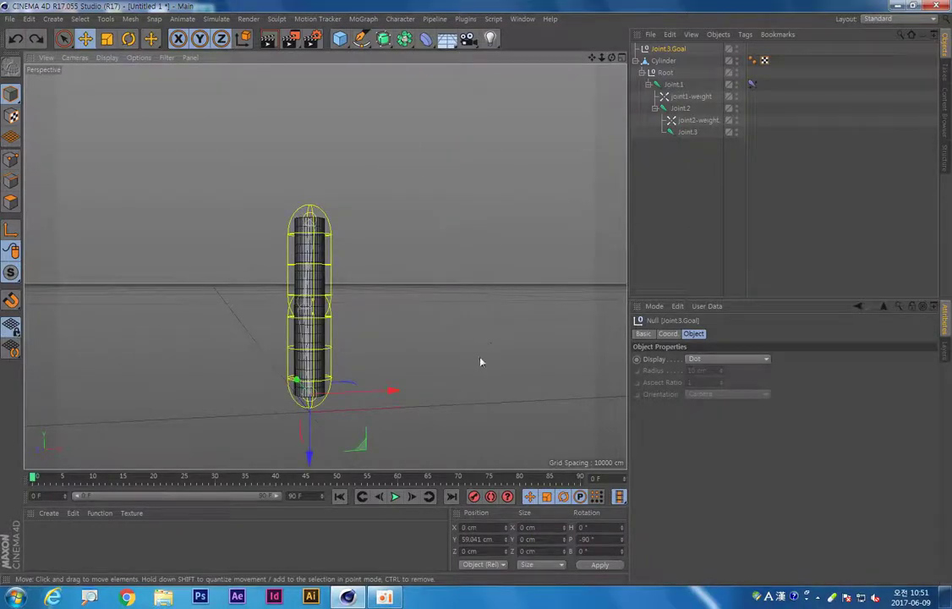
scroll(438, 311, up, 1)
scroll(428, 322, up, 3)
alt+drag(393, 236, 240, 221)
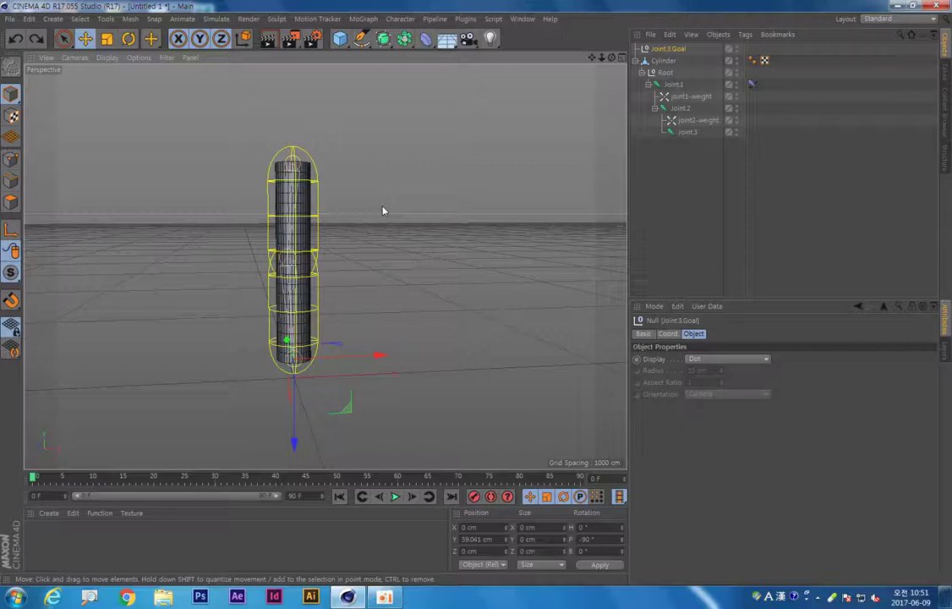
click(663, 62)
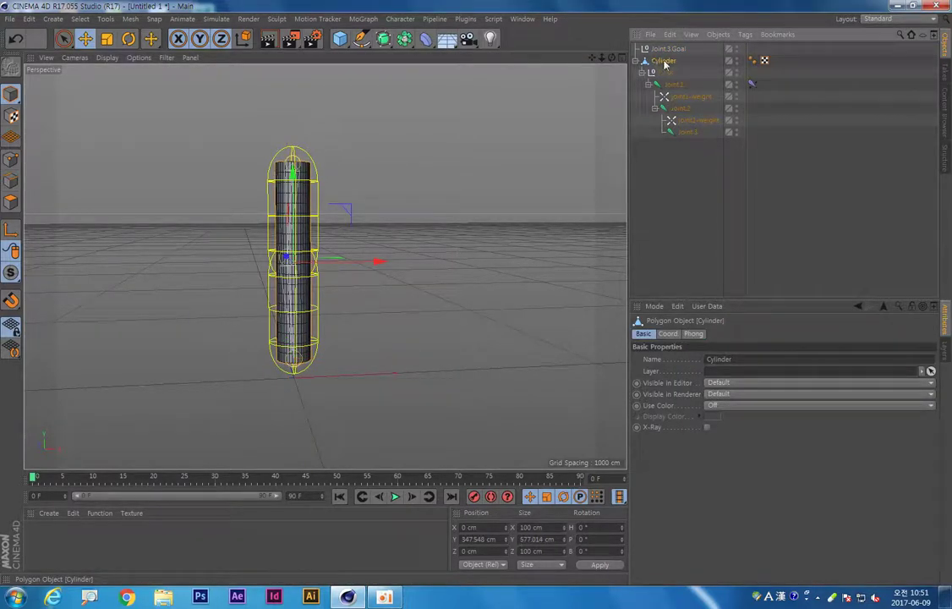
Step: Add a Skin deformer from the character tools and parent it under the Cylinder
click(399, 19)
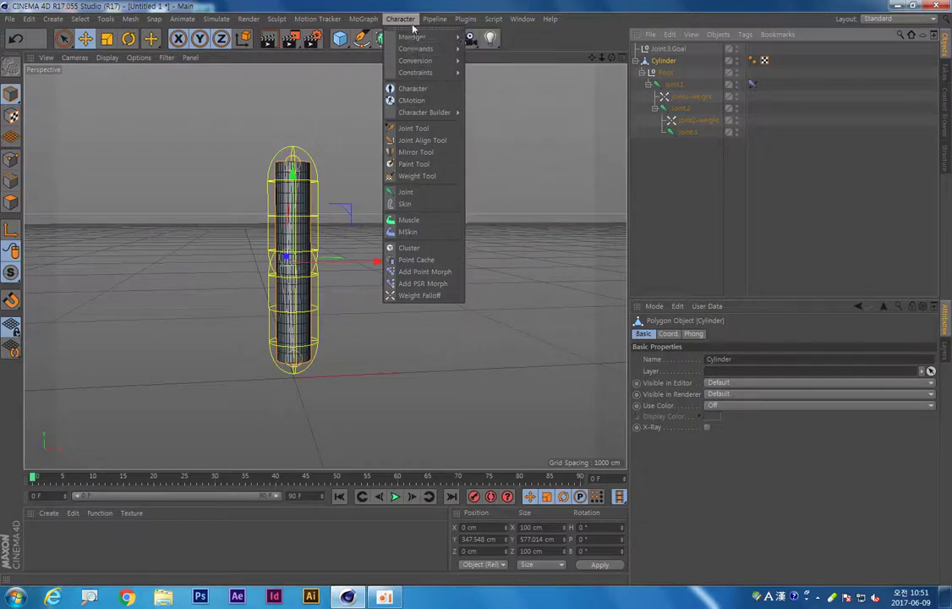
click(407, 204)
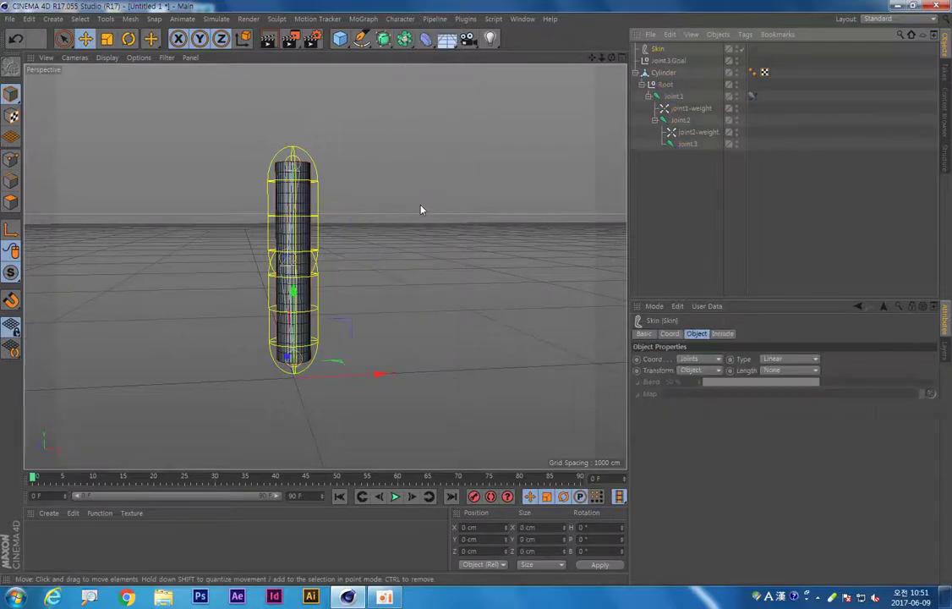
click(663, 74)
click(659, 49)
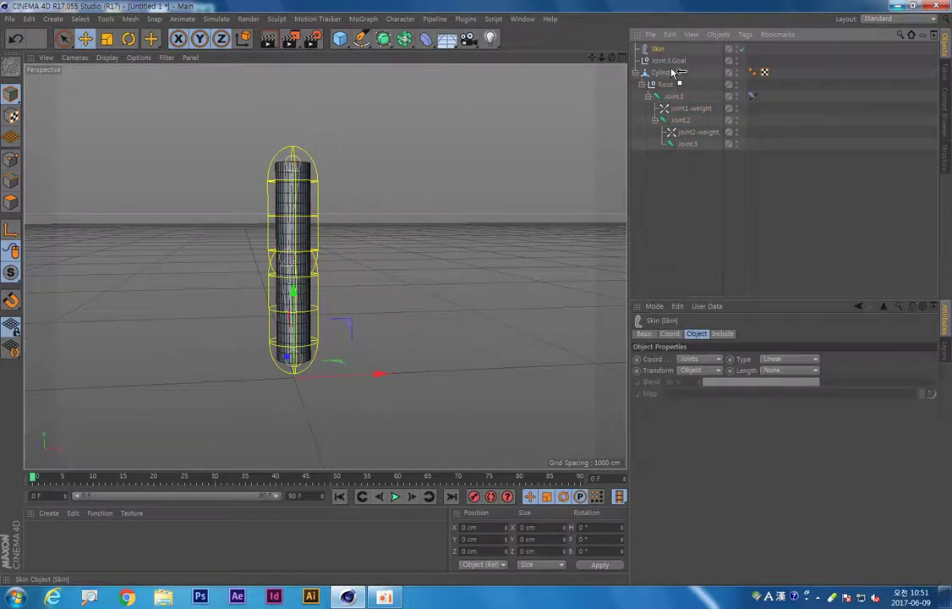
drag(666, 77, 665, 74)
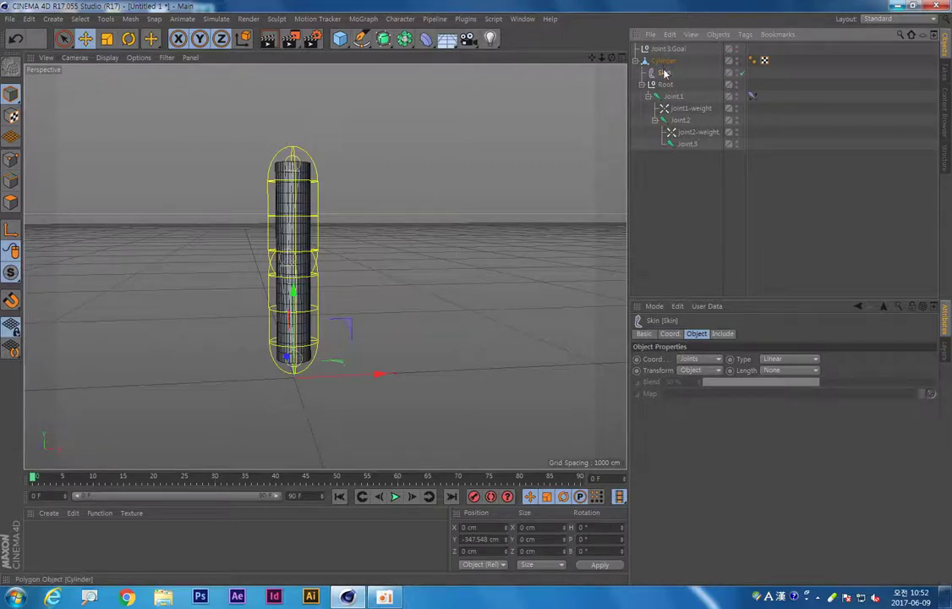
click(659, 61)
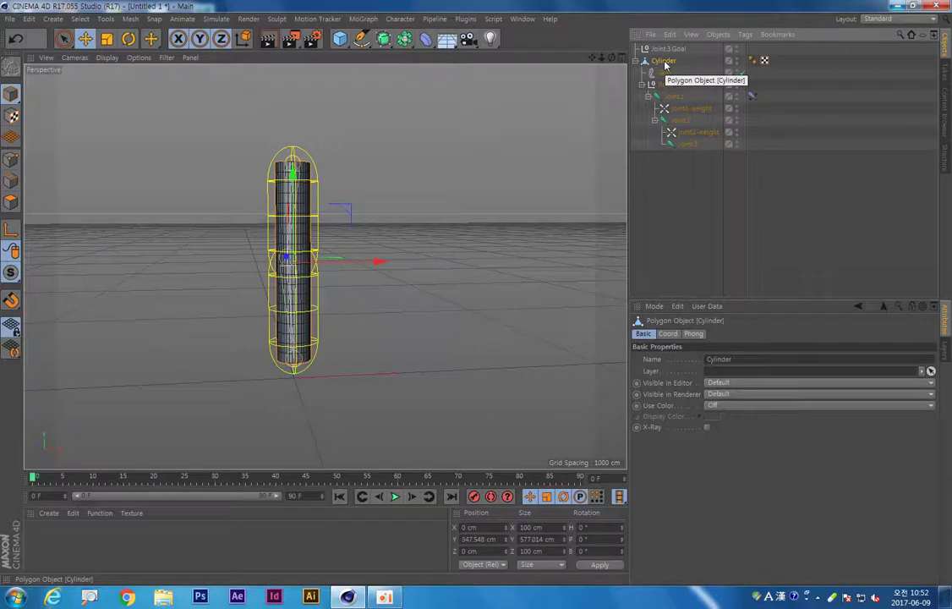
right_click(665, 65)
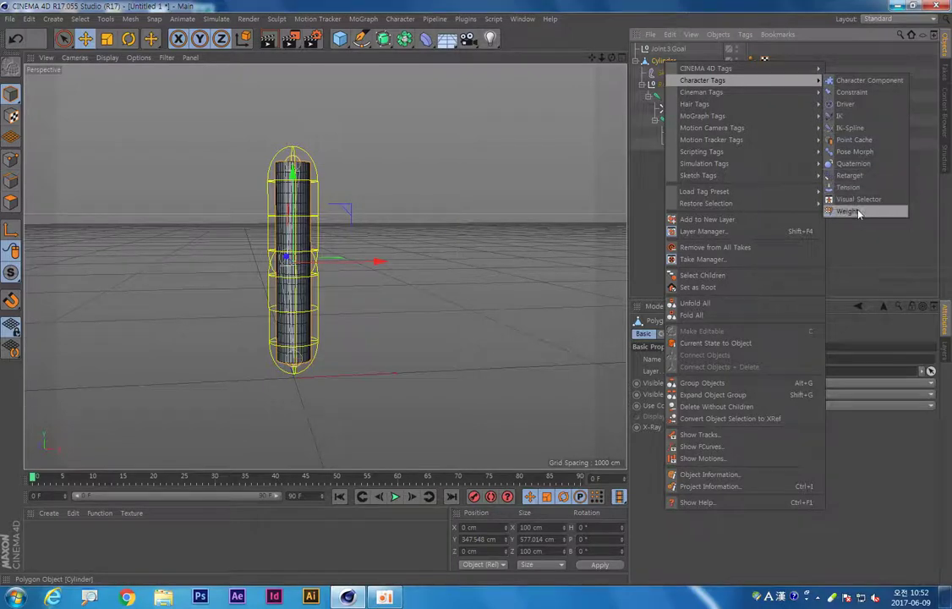
click(654, 65)
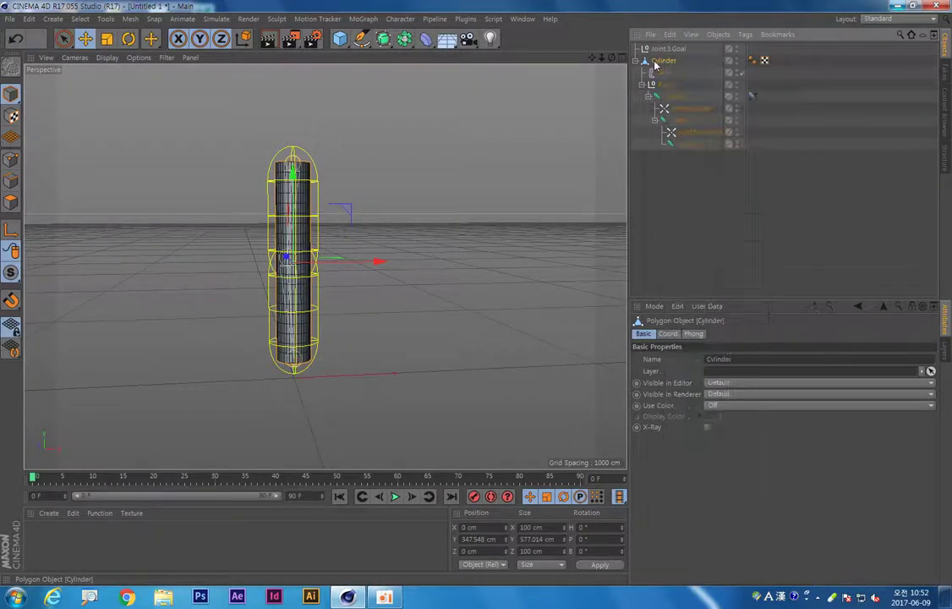
click(663, 86)
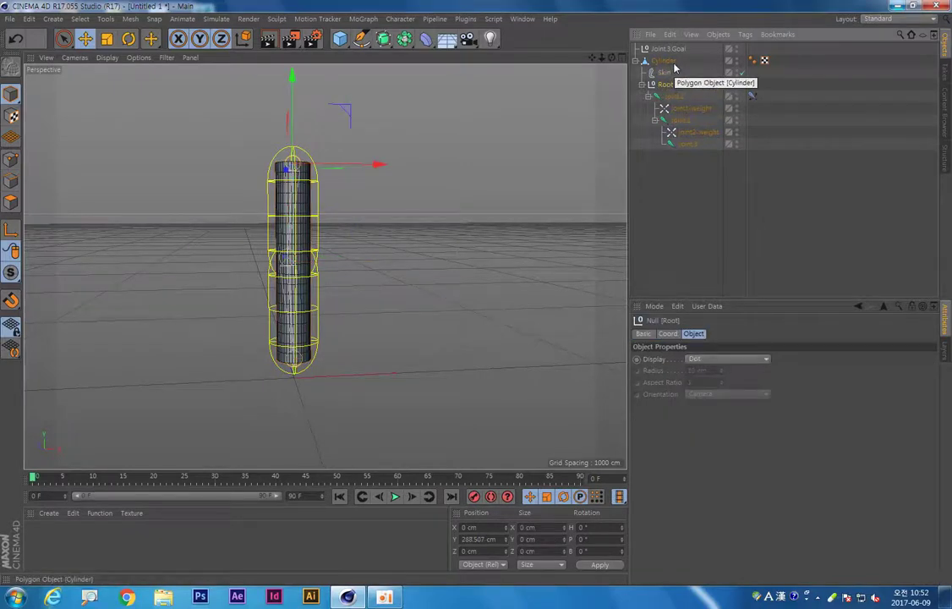
ctrl+click(663, 61)
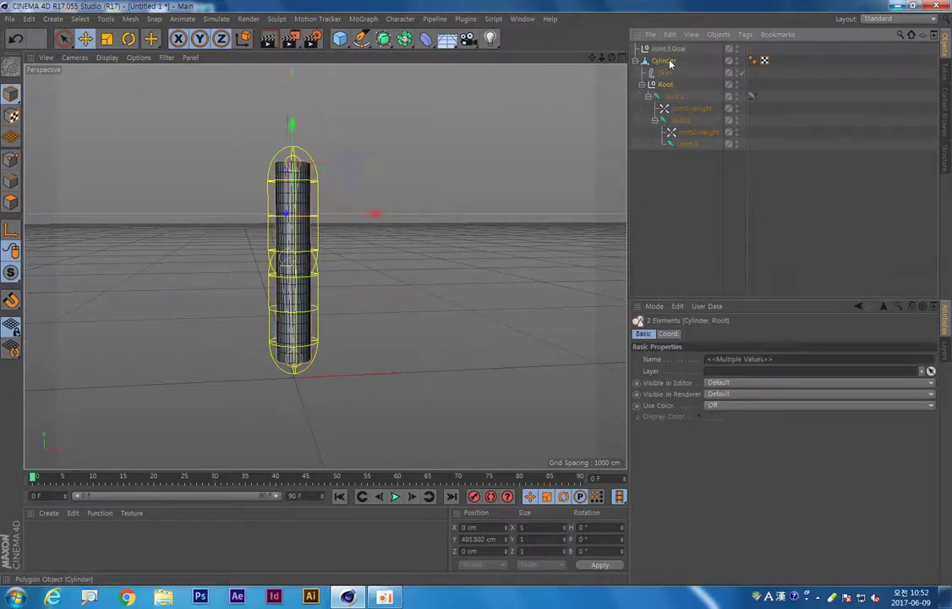
click(401, 19)
mouse_move(416, 48)
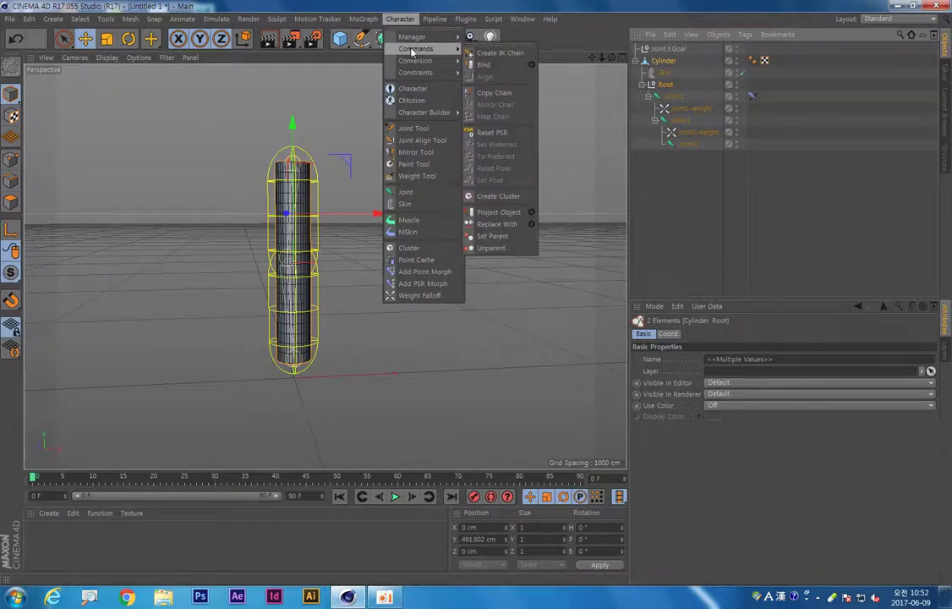
click(483, 65)
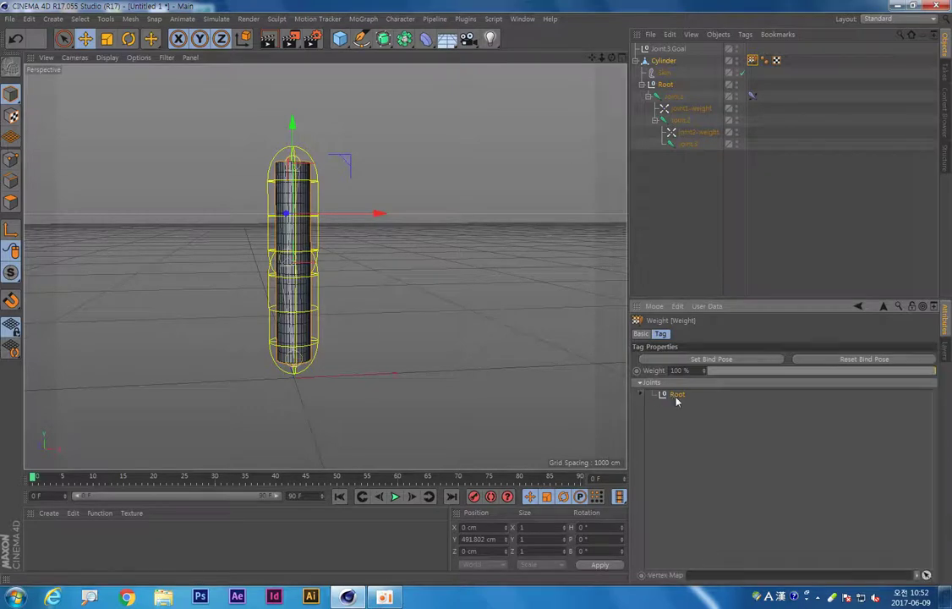
click(675, 49)
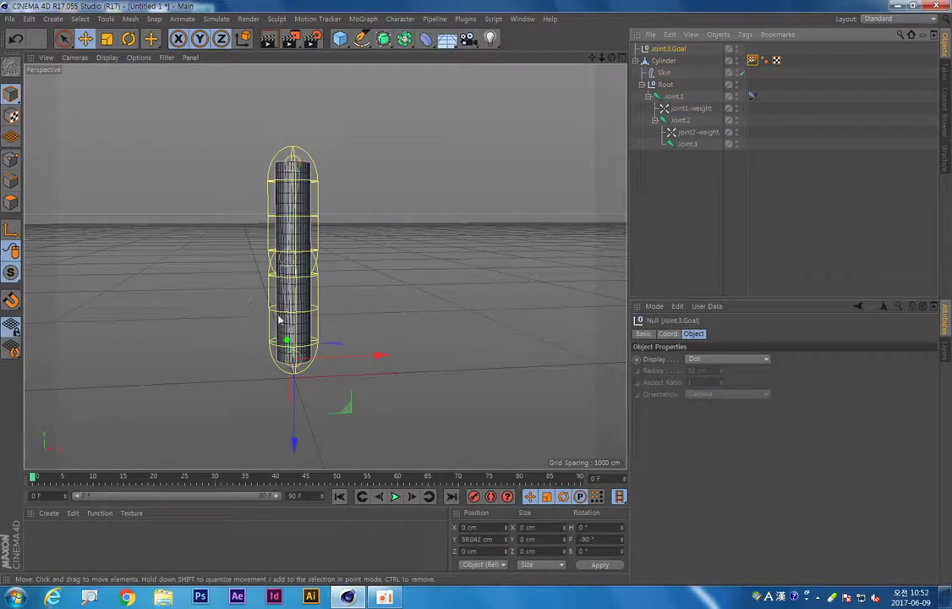
drag(354, 413, 340, 344)
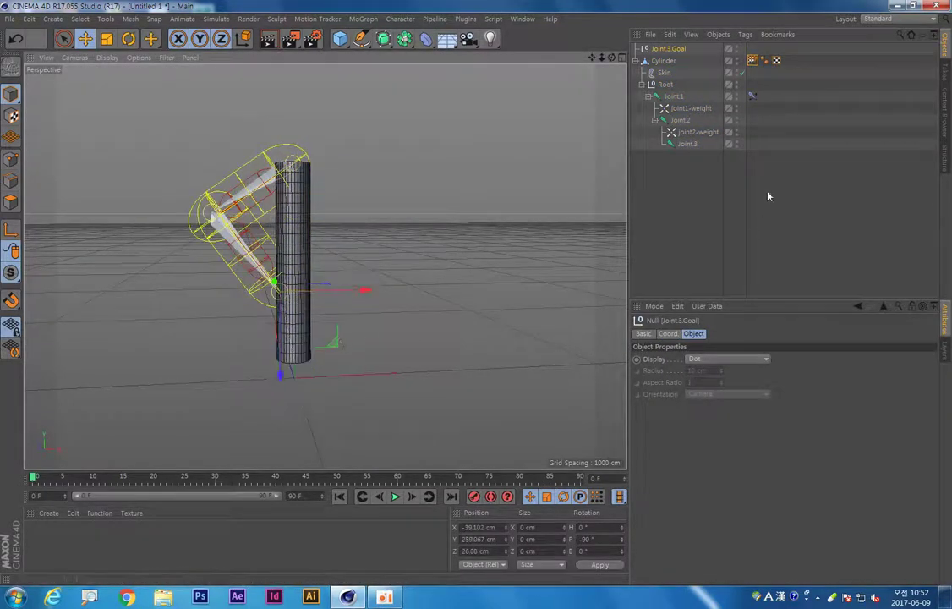
key(ctrl+z)
click(753, 61)
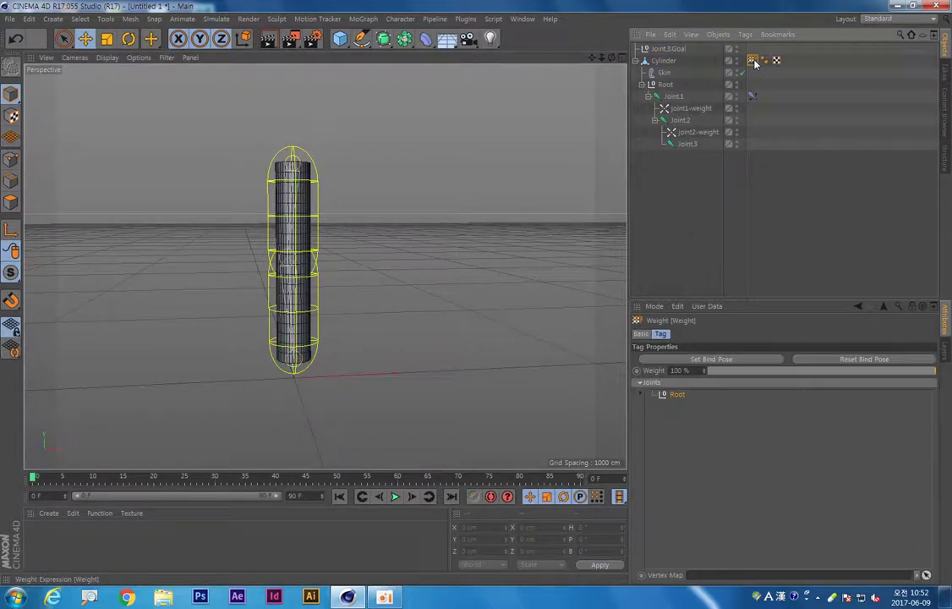
Step: Add a Weight tag to the Cylinder through Character Tags > Weight
click(663, 62)
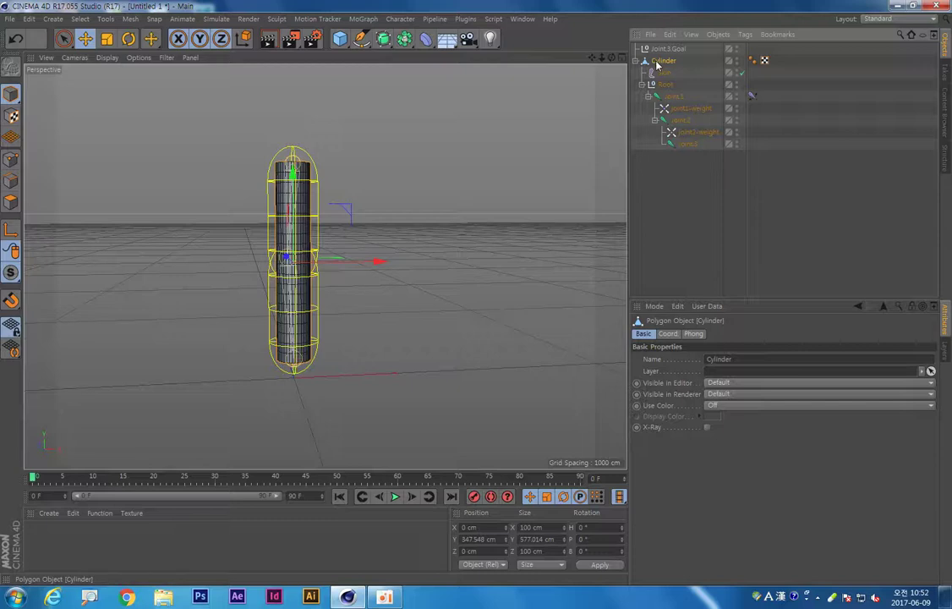
right_click(663, 63)
mouse_move(700, 79)
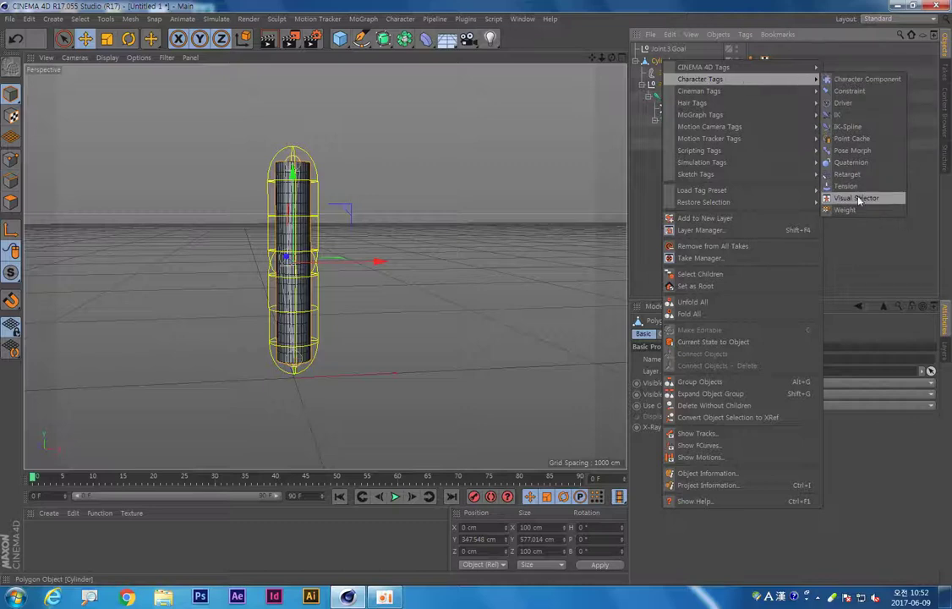
click(846, 208)
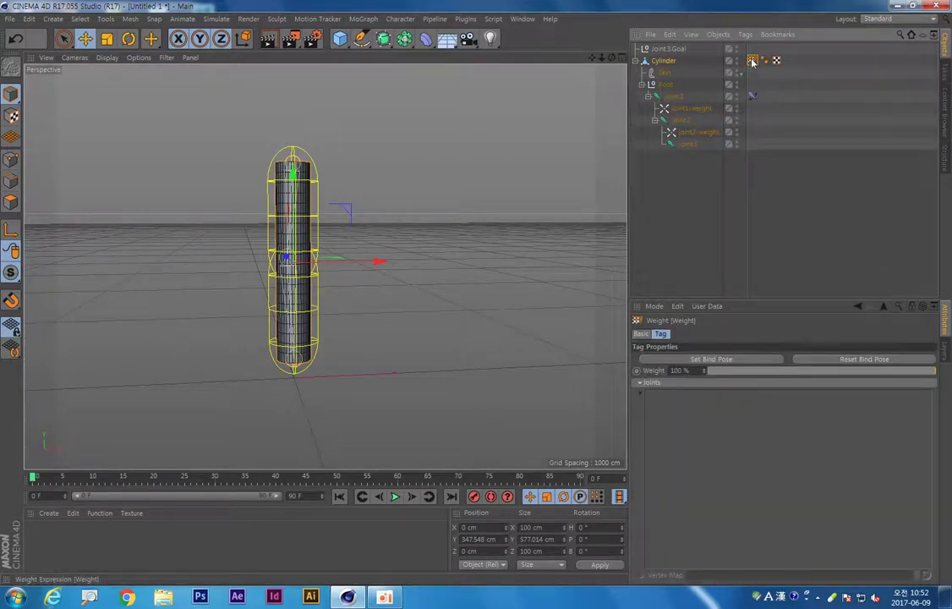
click(718, 360)
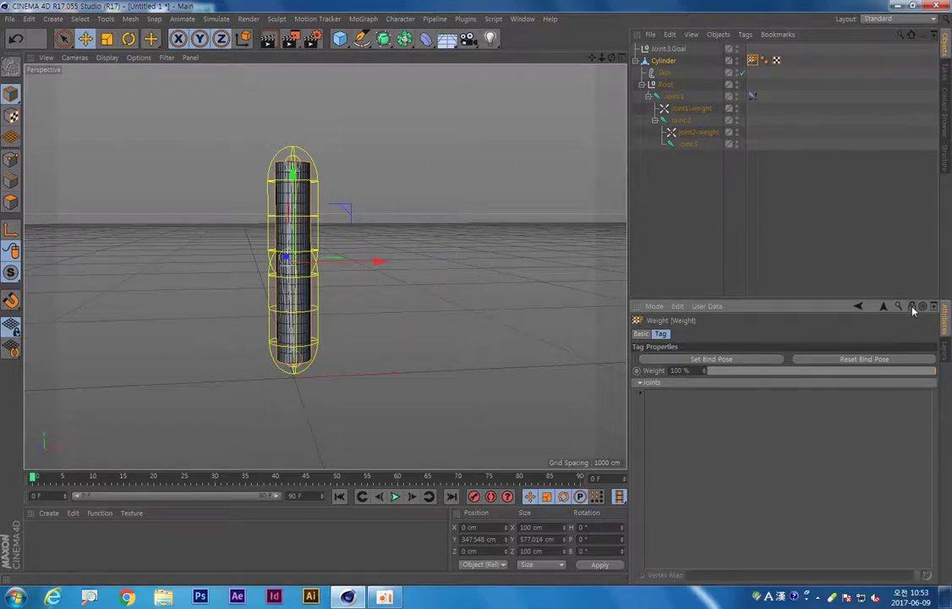
Step: Load Joint.1, Joint.2 and Joint.3 into the Weight tag's Joints list
click(689, 133)
click(683, 121)
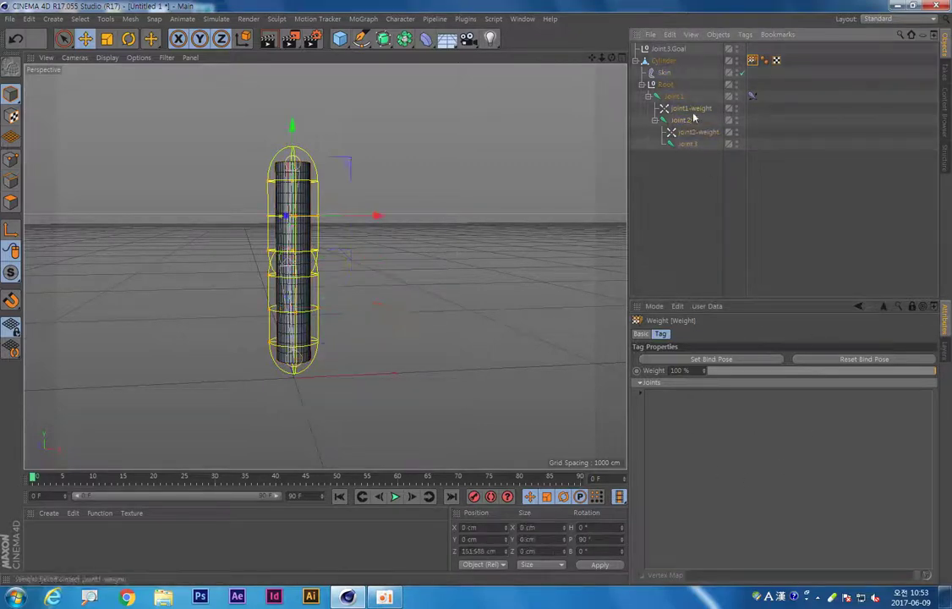
click(677, 97)
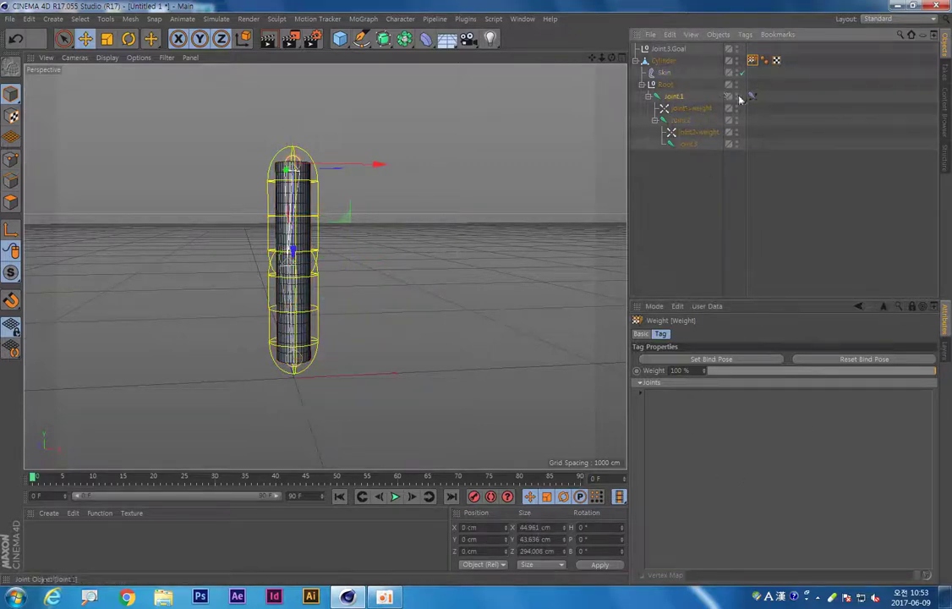
click(687, 144)
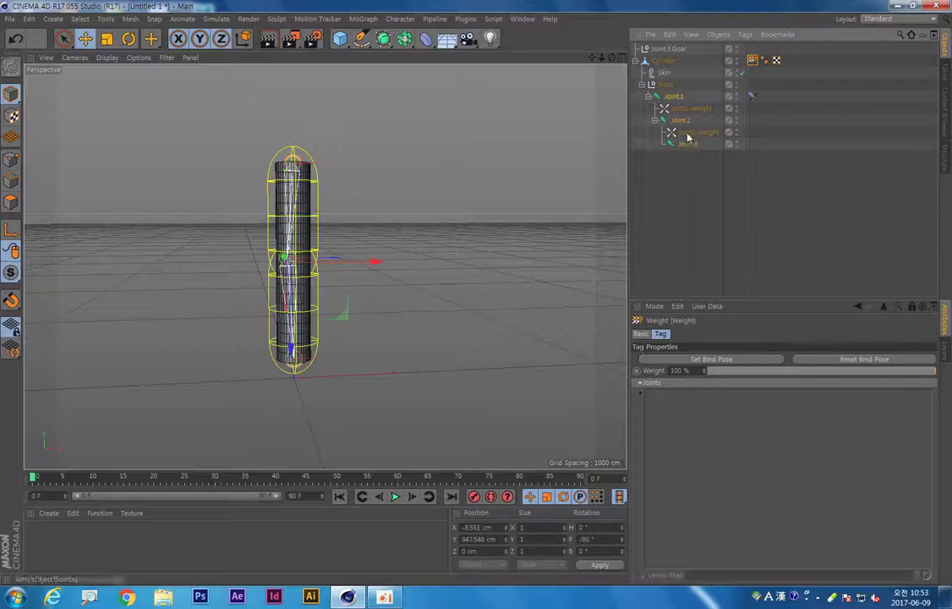
drag(691, 333, 708, 441)
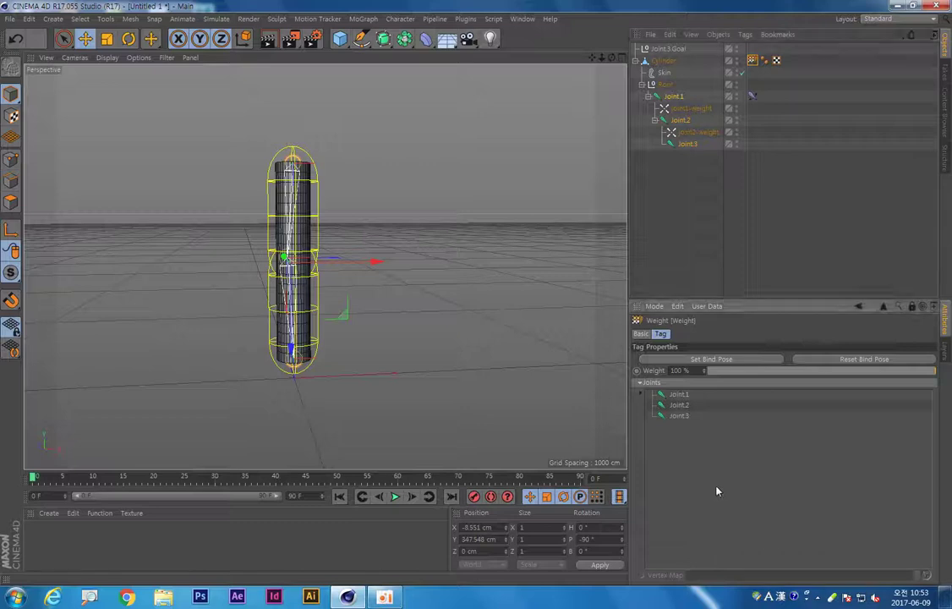
Step: Nest joint2-weight under Joint.2 in the joint list, then test-bend the goal and undo
click(693, 112)
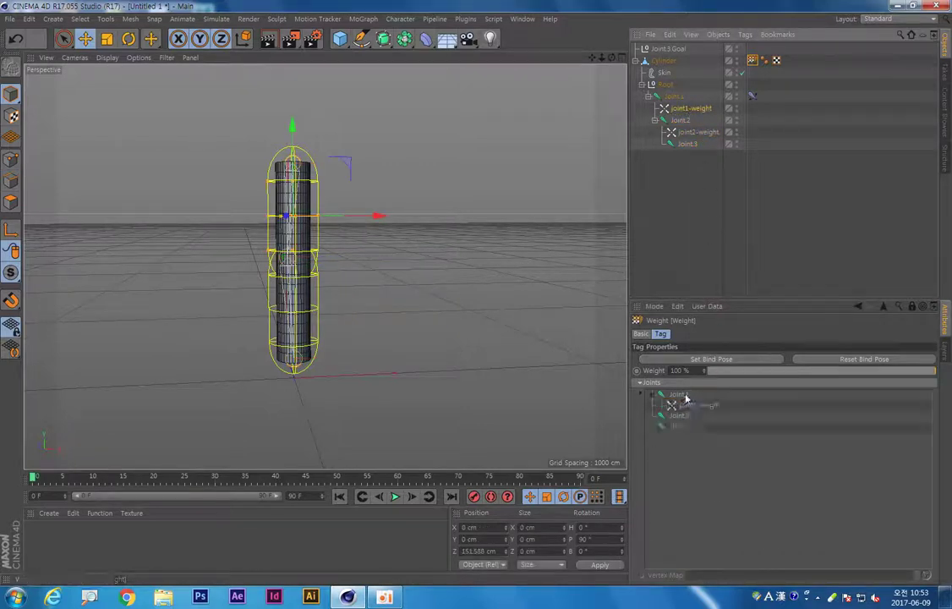
click(705, 135)
drag(705, 136, 685, 421)
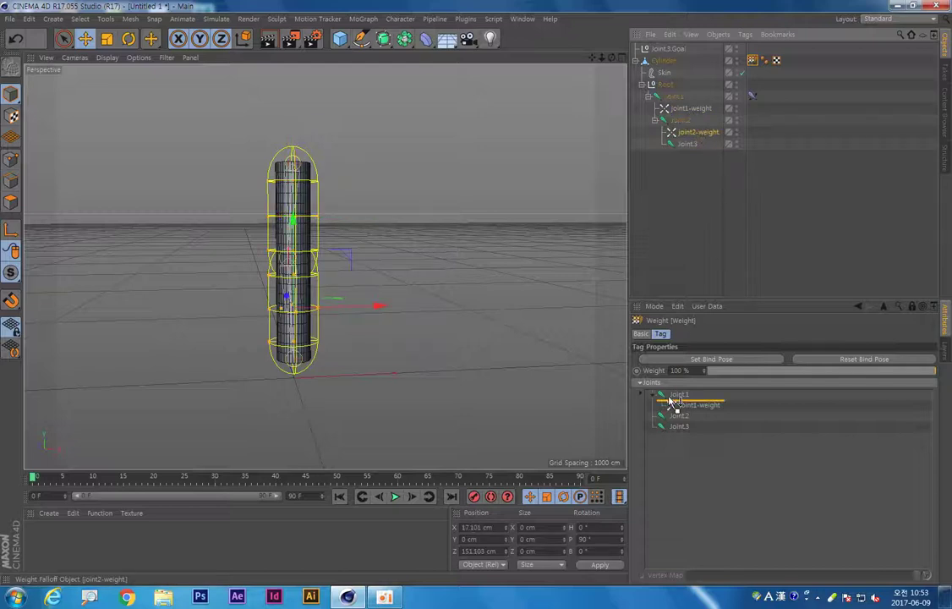
click(668, 48)
mouse_move(346, 410)
mouse_down()
mouse_move(314, 374)
mouse_move(387, 323)
mouse_up()
key(ctrl+z)
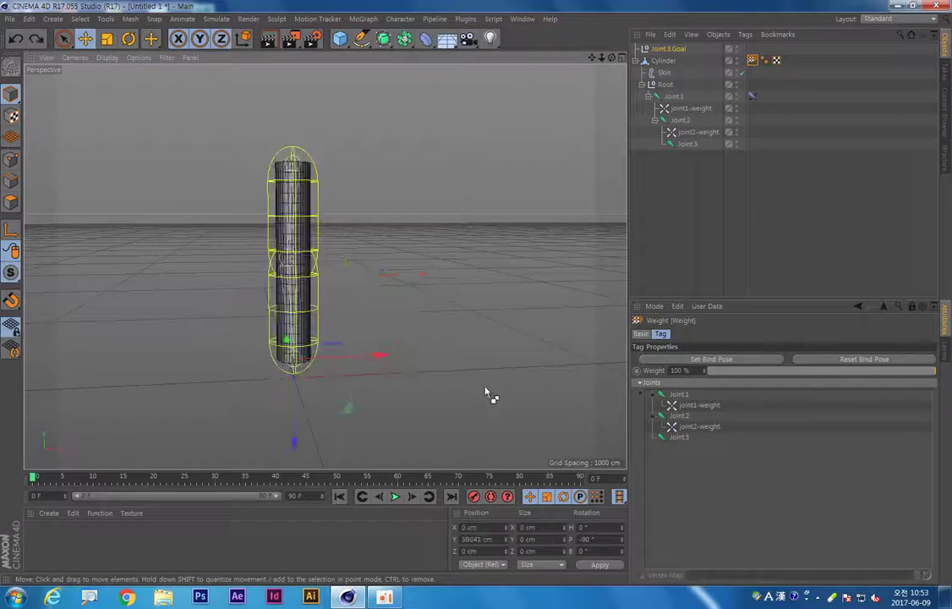
Step: Move Joint.3.Goal to bend the cylinder and orbit around the elbow to inspect it
mouse_move(345, 419)
mouse_down()
mouse_move(336, 308)
mouse_move(277, 357)
mouse_move(296, 353)
mouse_up()
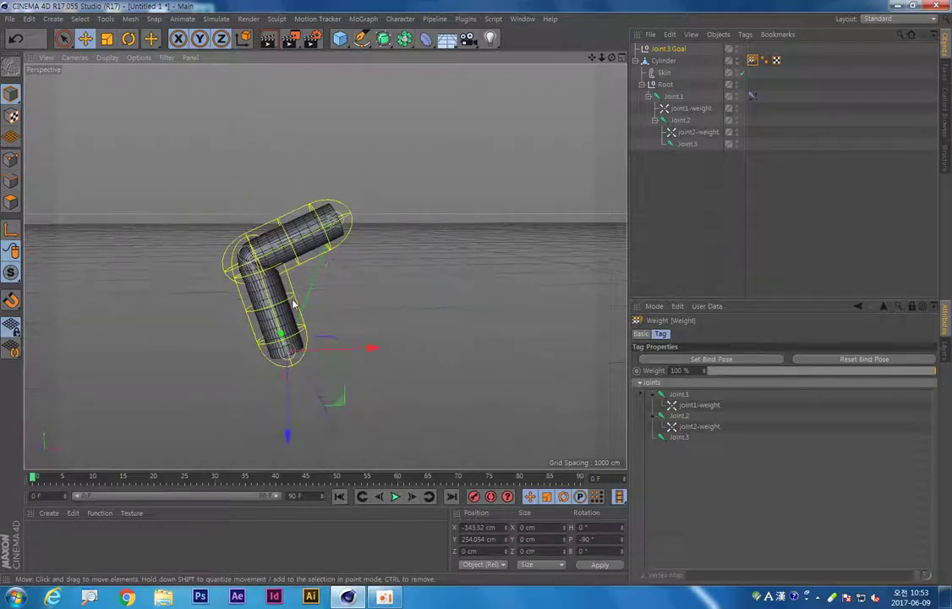
scroll(333, 304, up, 2)
scroll(414, 318, up, 2)
scroll(413, 319, down, 4)
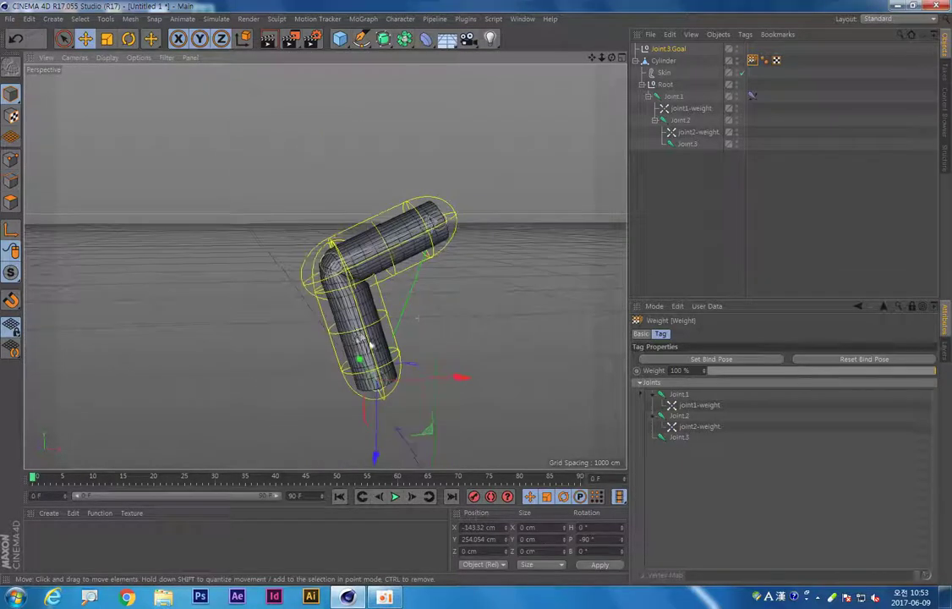
click(693, 132)
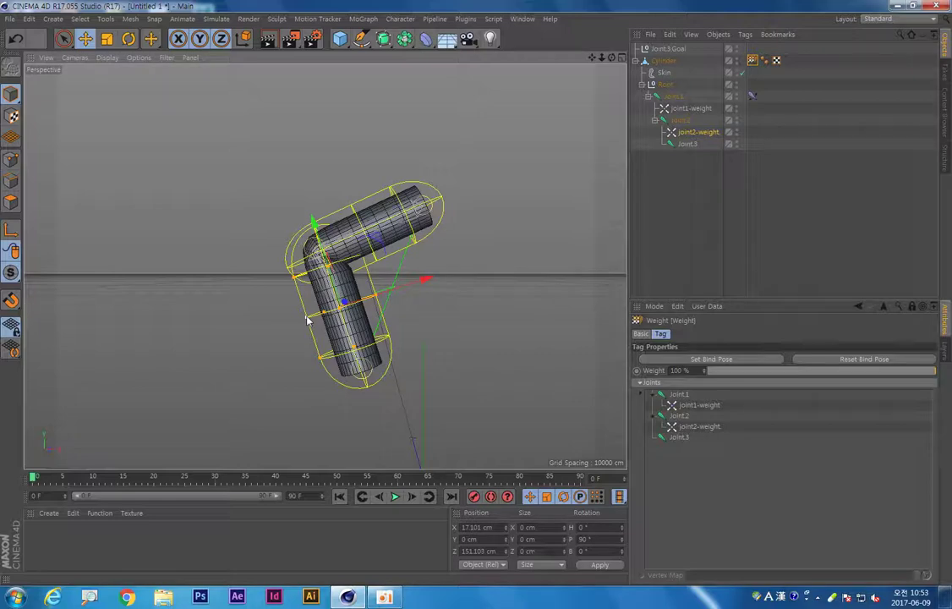
mouse_move(320, 328)
alt+mouse_down()
mouse_move(288, 319)
mouse_move(322, 273)
alt+mouse_up()
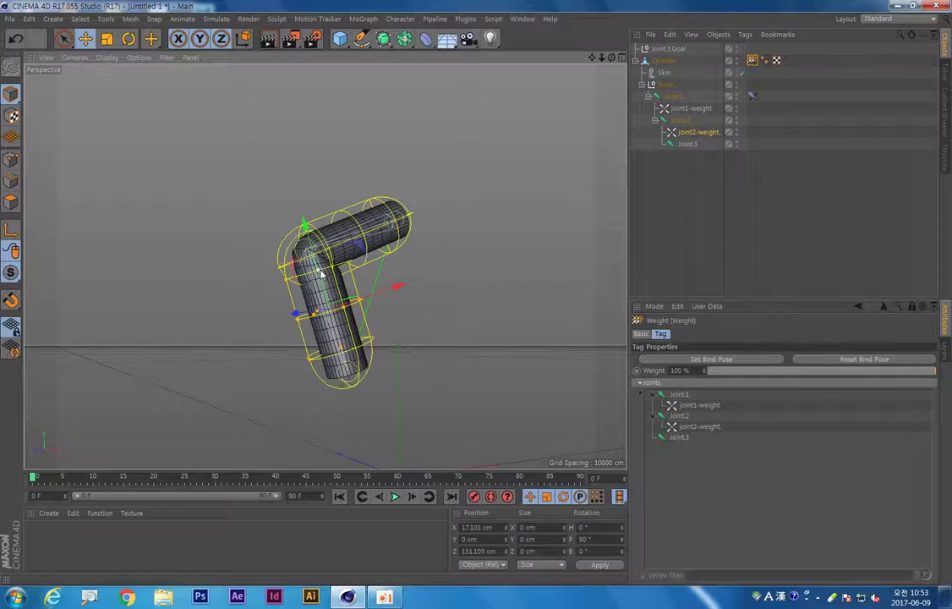
alt+drag(467, 269, 450, 196)
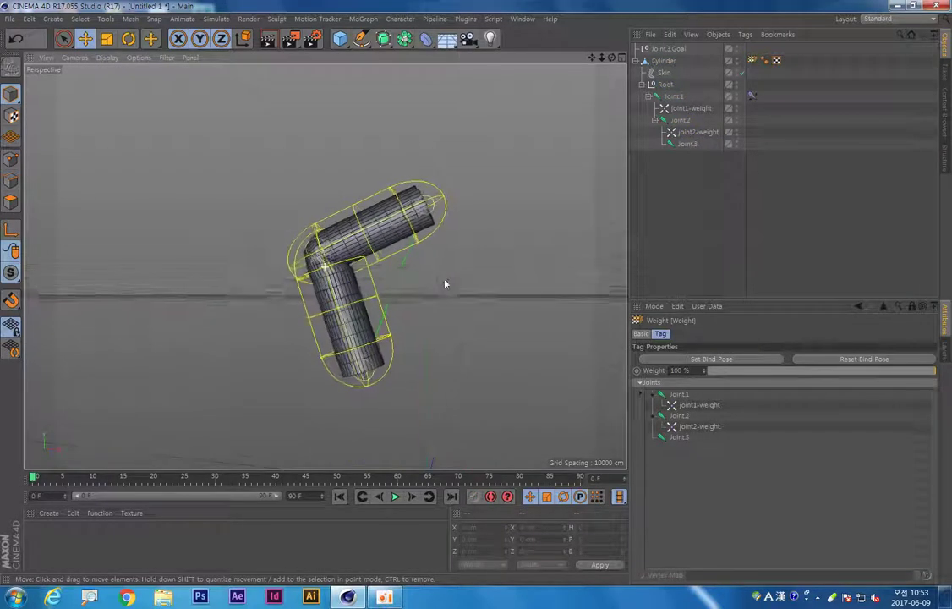
click(694, 108)
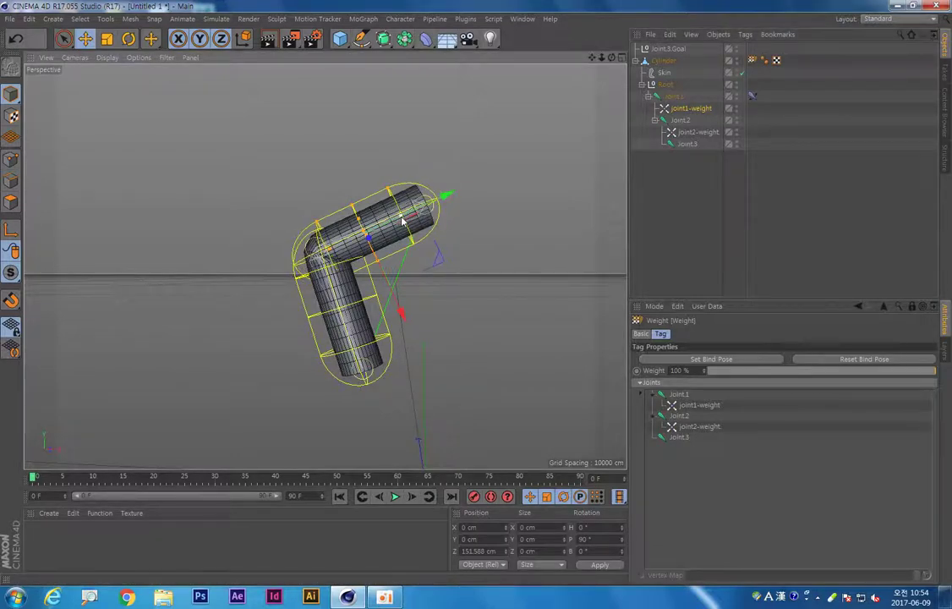
mouse_move(422, 245)
alt+mouse_down()
mouse_move(527, 310)
mouse_move(436, 237)
alt+mouse_up()
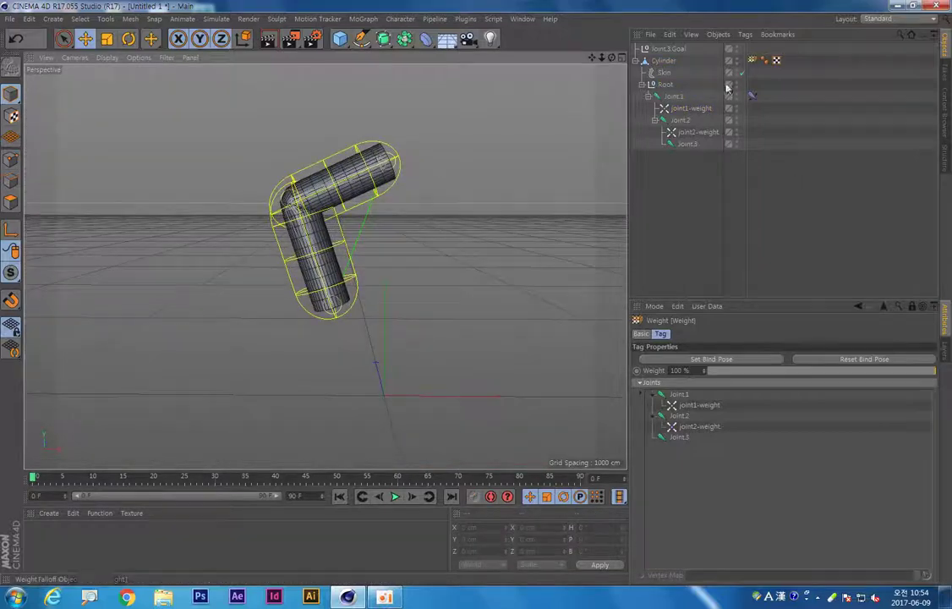
Step: Reposition Joint.3.Goal to X 274.643, Y 247.149 cm for a smooth V bend
click(668, 49)
mouse_move(391, 365)
mouse_down()
mouse_move(531, 302)
mouse_move(548, 387)
mouse_move(552, 326)
mouse_move(608, 219)
mouse_move(595, 273)
mouse_move(471, 338)
mouse_move(312, 340)
mouse_up()
mouse_move(452, 273)
mouse_down()
mouse_move(499, 219)
mouse_move(535, 208)
mouse_move(408, 277)
mouse_move(529, 252)
mouse_move(532, 260)
mouse_move(460, 292)
mouse_move(487, 272)
mouse_move(518, 181)
mouse_move(436, 297)
mouse_move(334, 340)
mouse_move(312, 428)
mouse_move(354, 392)
mouse_move(370, 432)
mouse_move(405, 416)
mouse_move(395, 344)
mouse_move(411, 370)
mouse_up()
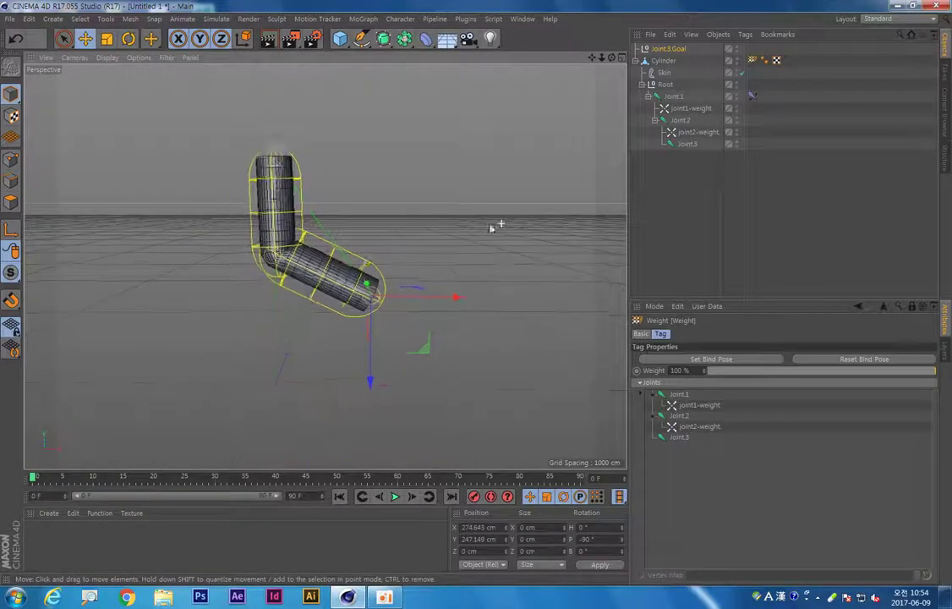
scroll(464, 238, up, 1)
scroll(442, 212, up, 2)
scroll(493, 221, up, 2)
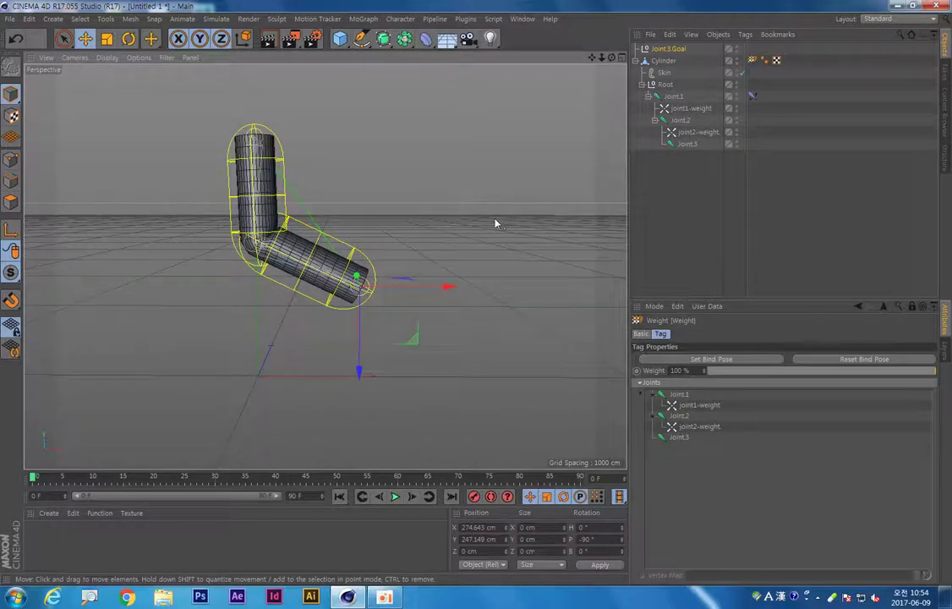